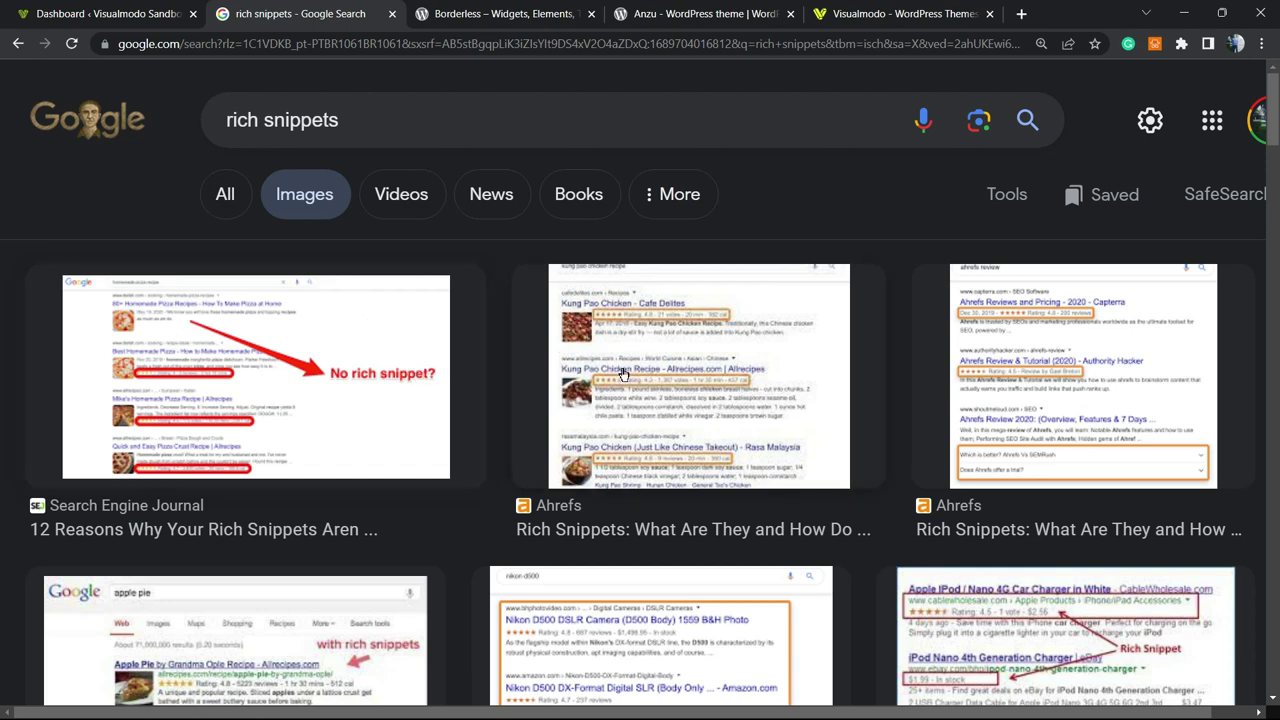
Scroll the rich snippets image results, then return to the Visualmodo Sandbox WordPress dashboard.
scroll(440, 360, "down", 2)
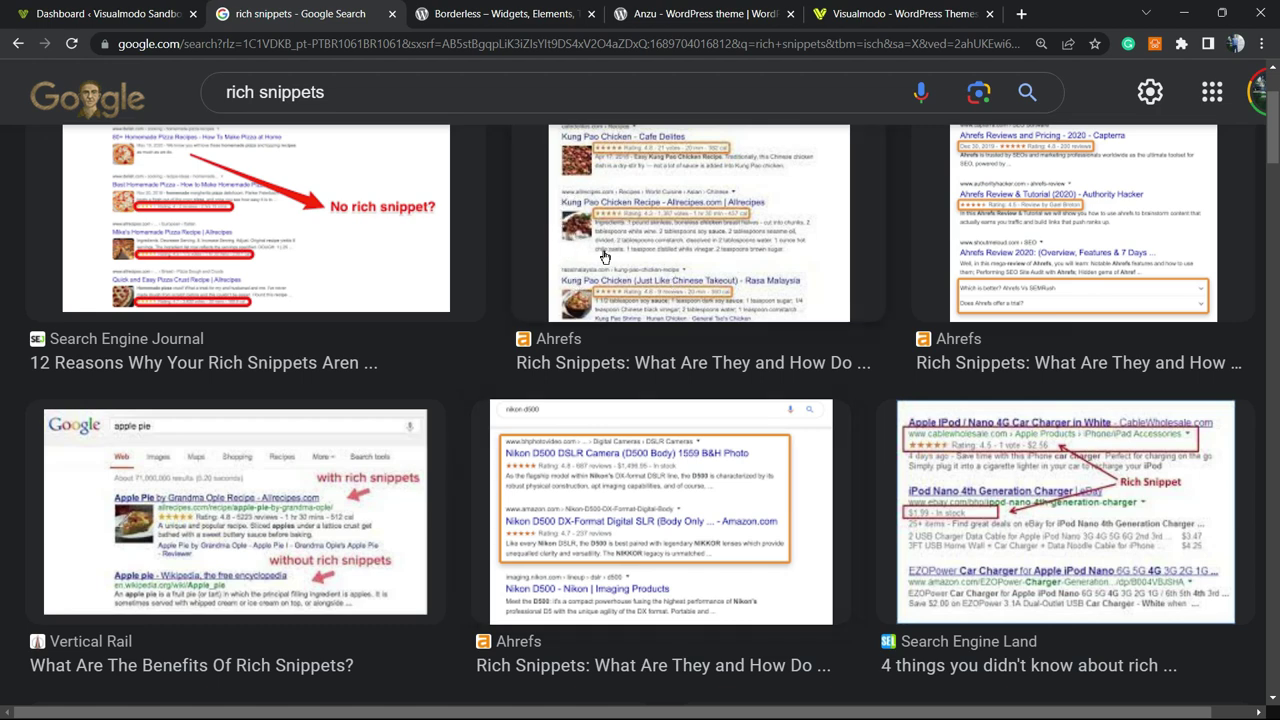
scroll(690, 345, "down", 2)
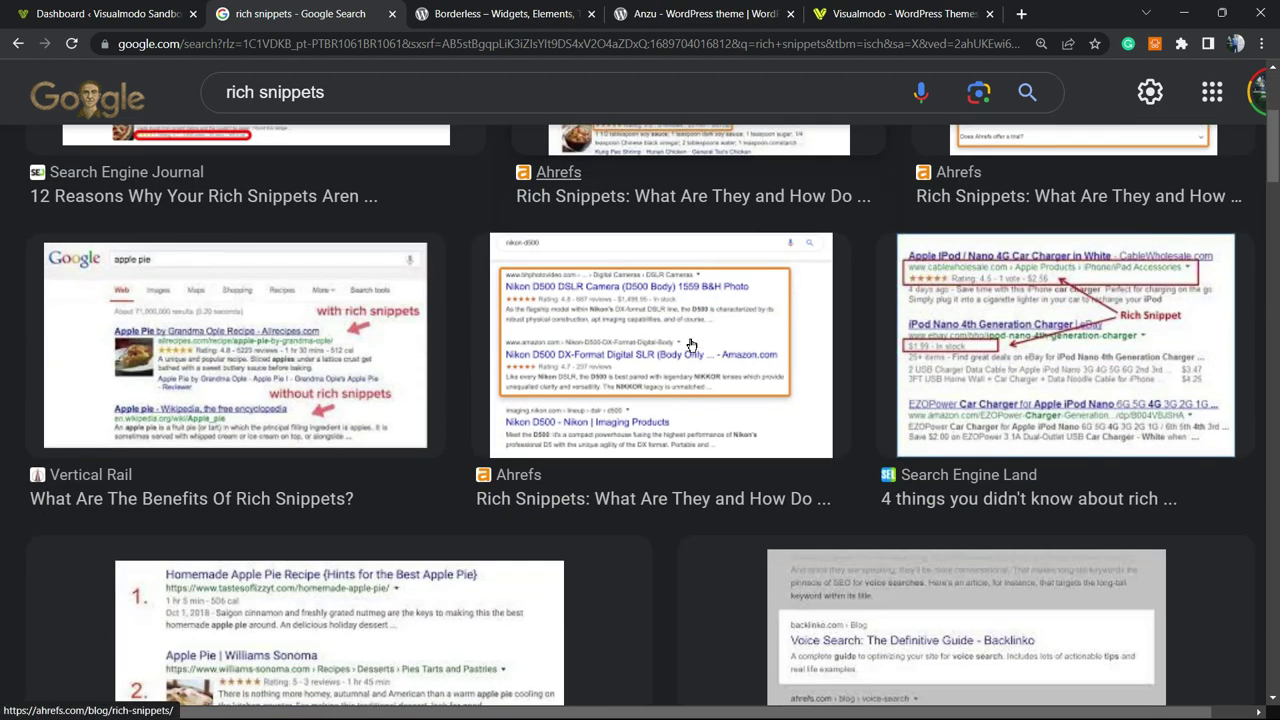
scroll(690, 345, "down", 2)
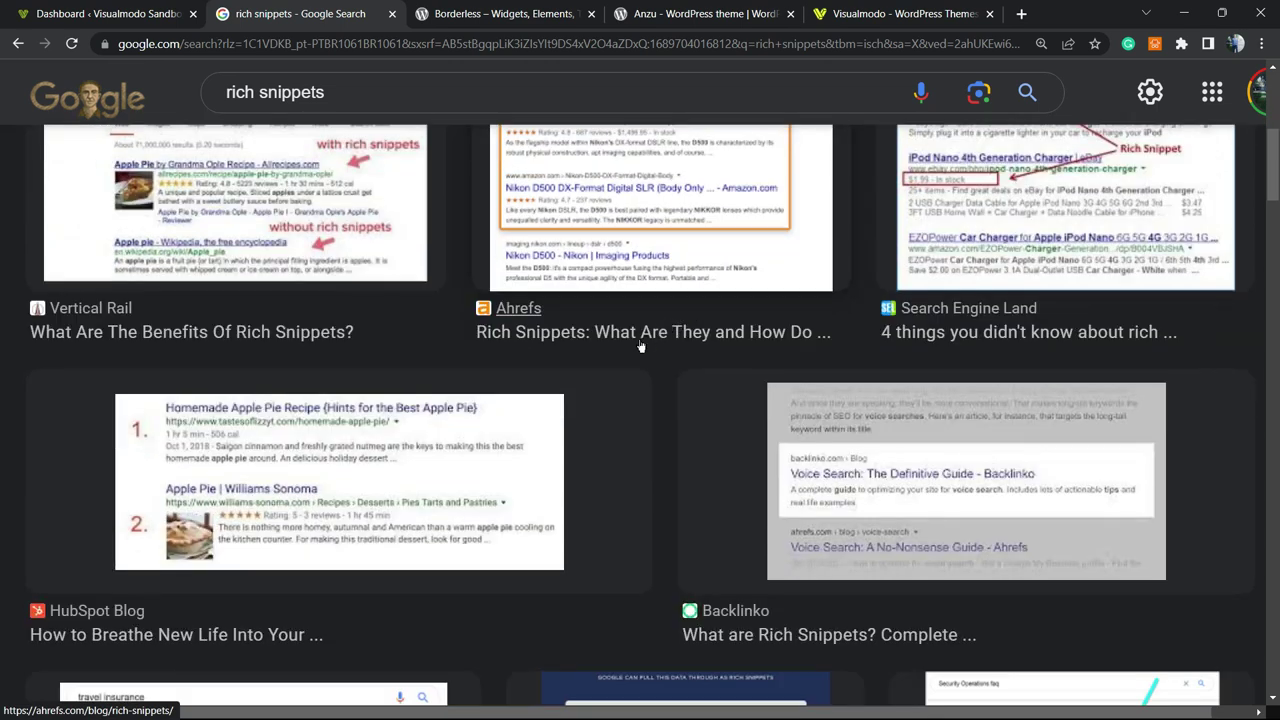
scroll(640, 345, "down", 4)
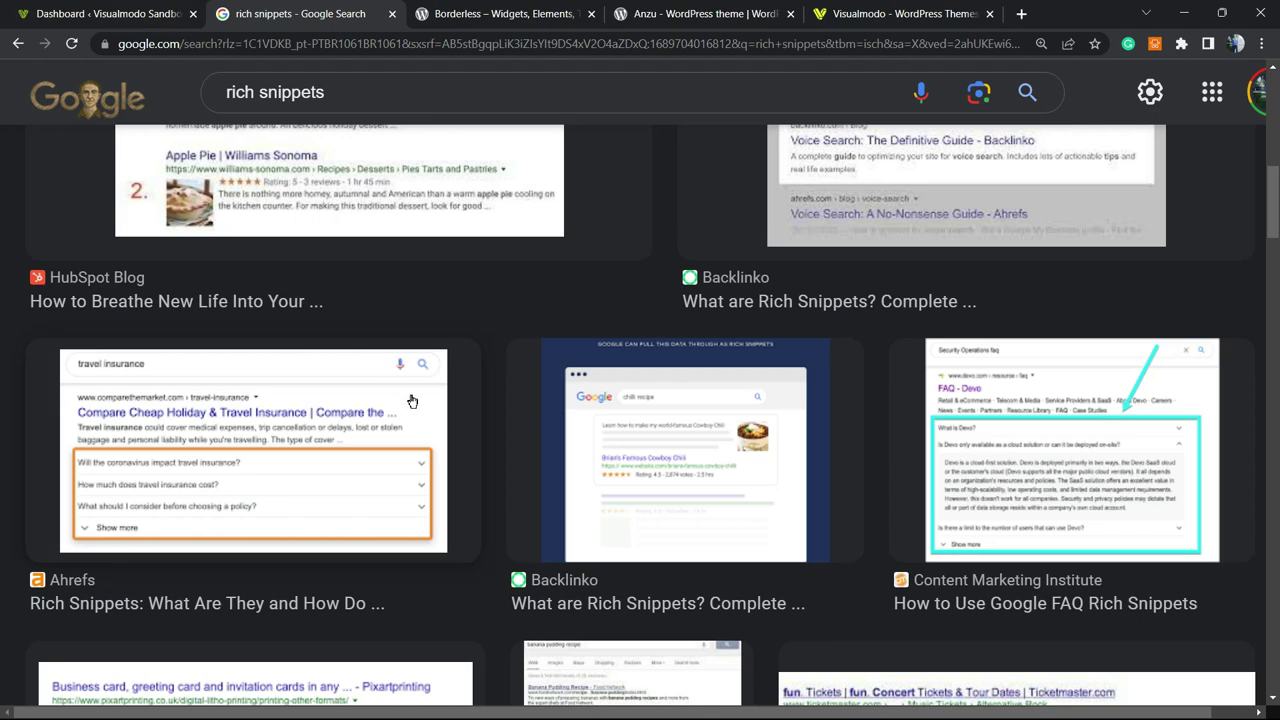
left_click(178, 13)
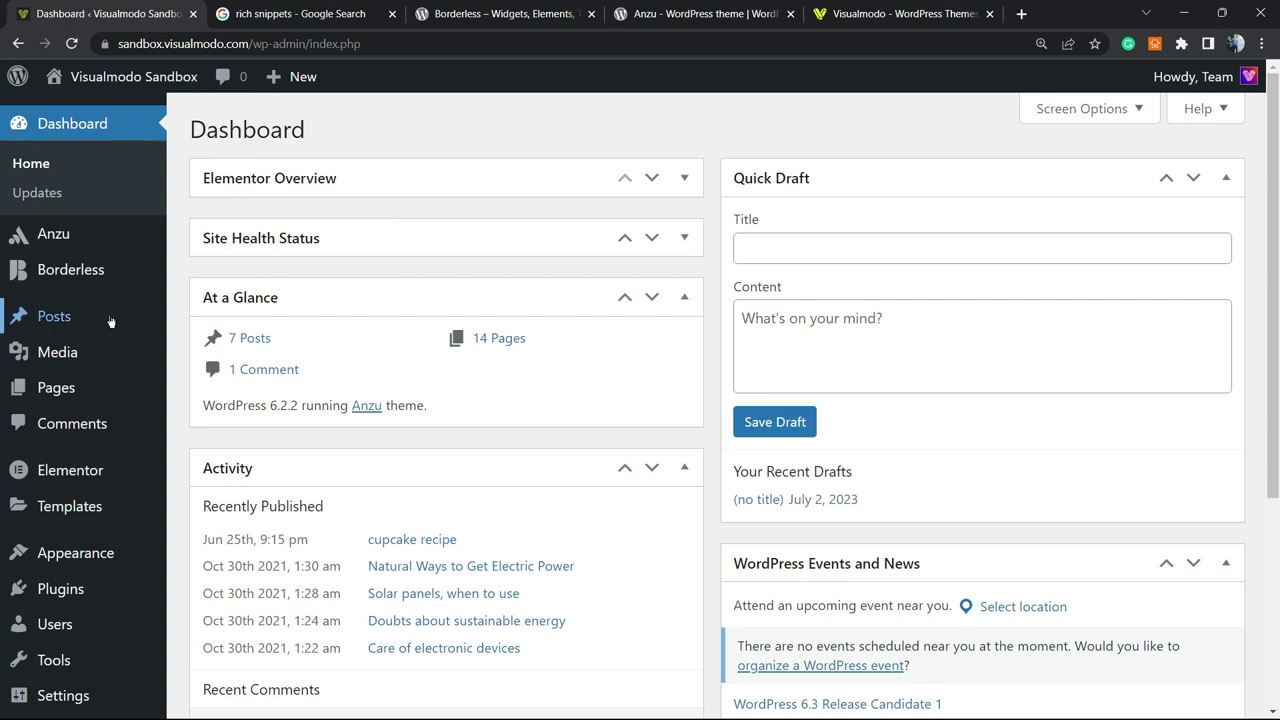
Find 'Schema – All In One Schema Rich Snippets' under Plugins > Add New, then install and activate it.
scroll(109, 321, "down", 3)
mouse_move(77, 549)
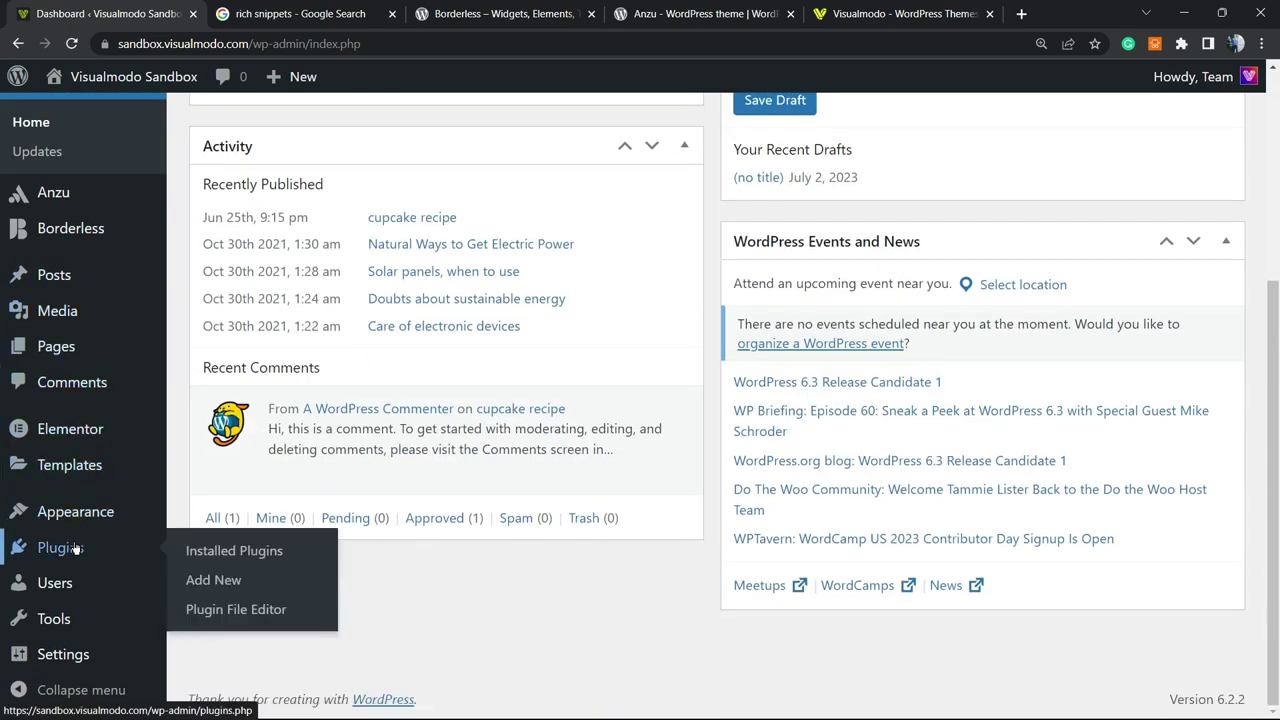
left_click(219, 579)
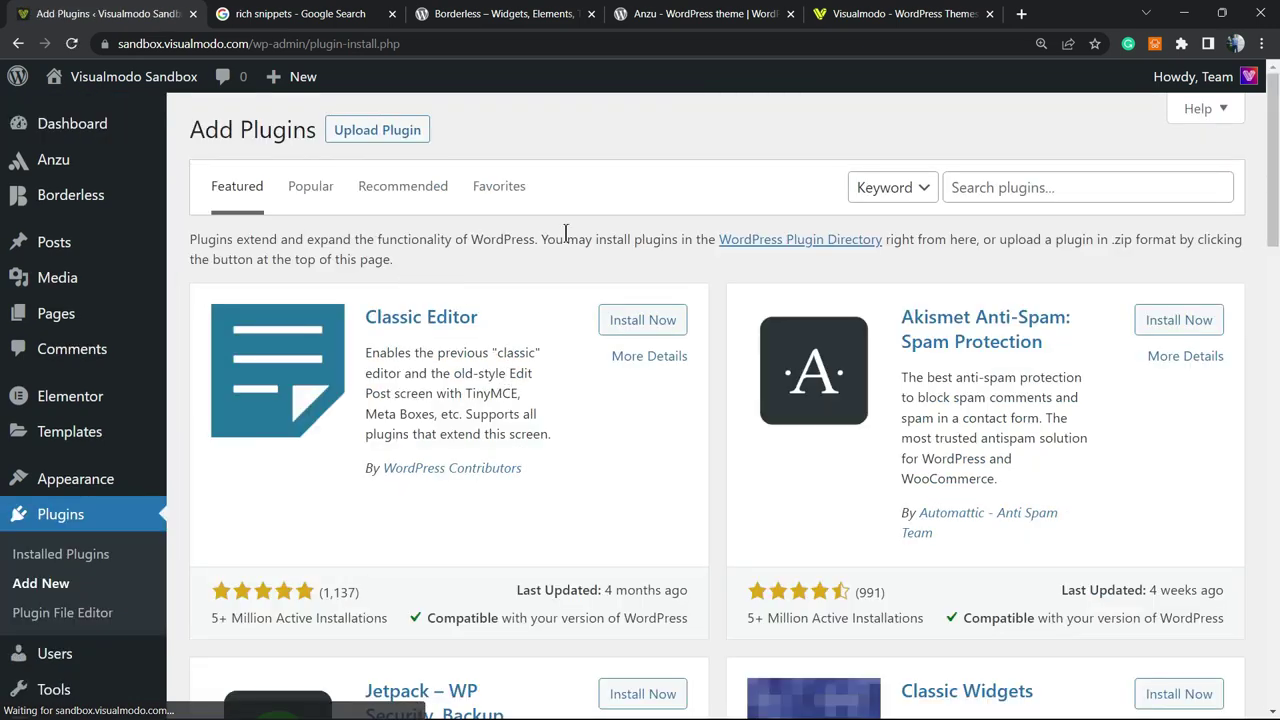
left_click(973, 190)
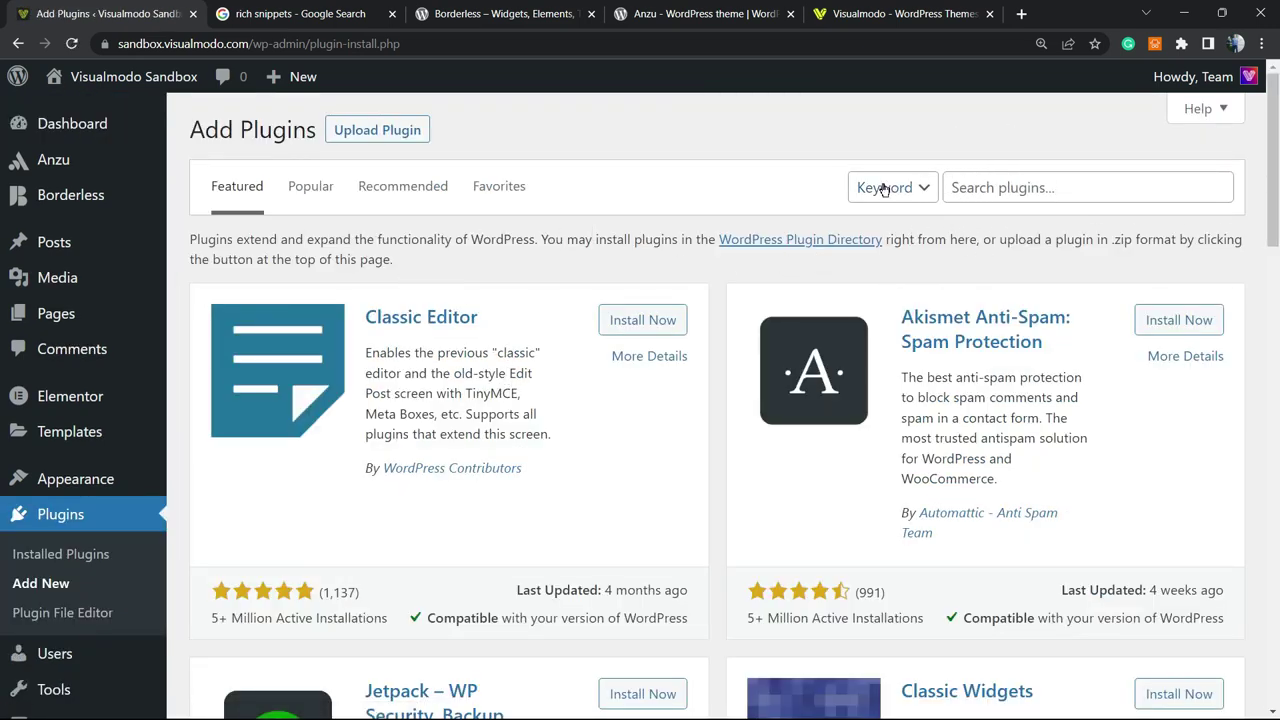
left_click(966, 183)
type("Schema – All In One Schema Rich Snippets")
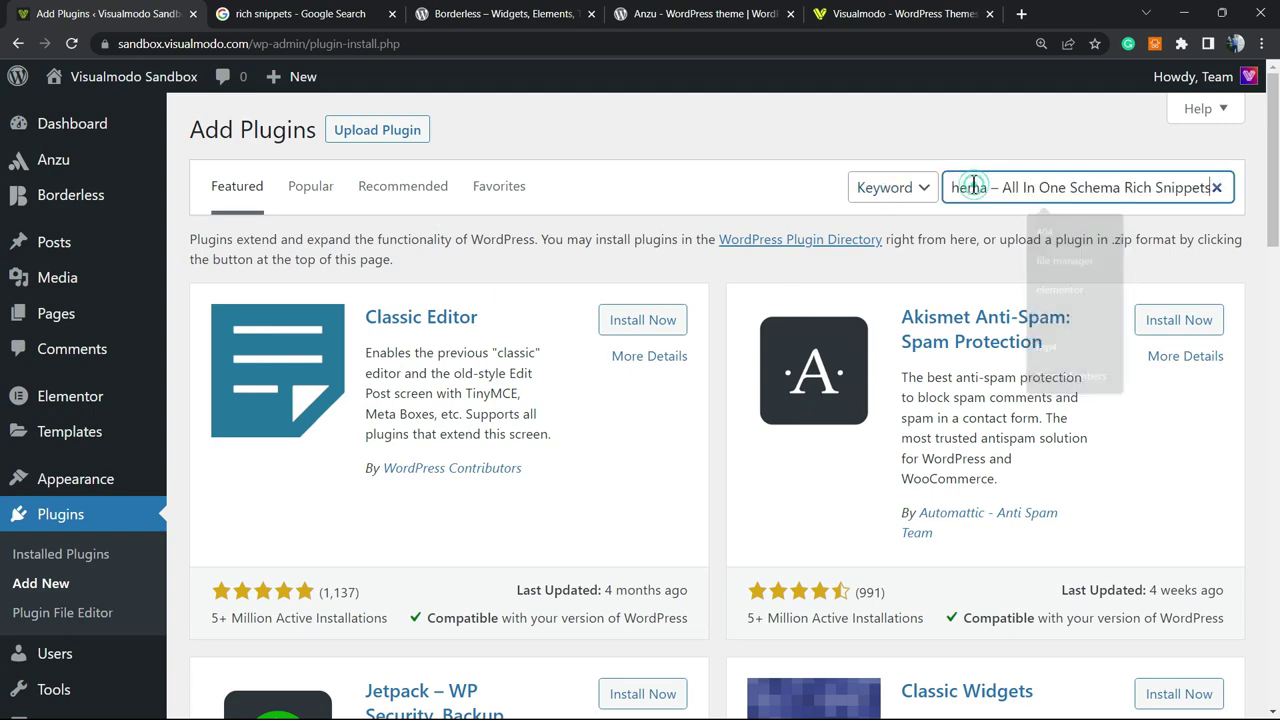
left_click_drag(983, 188, 1263, 193)
left_click(994, 186)
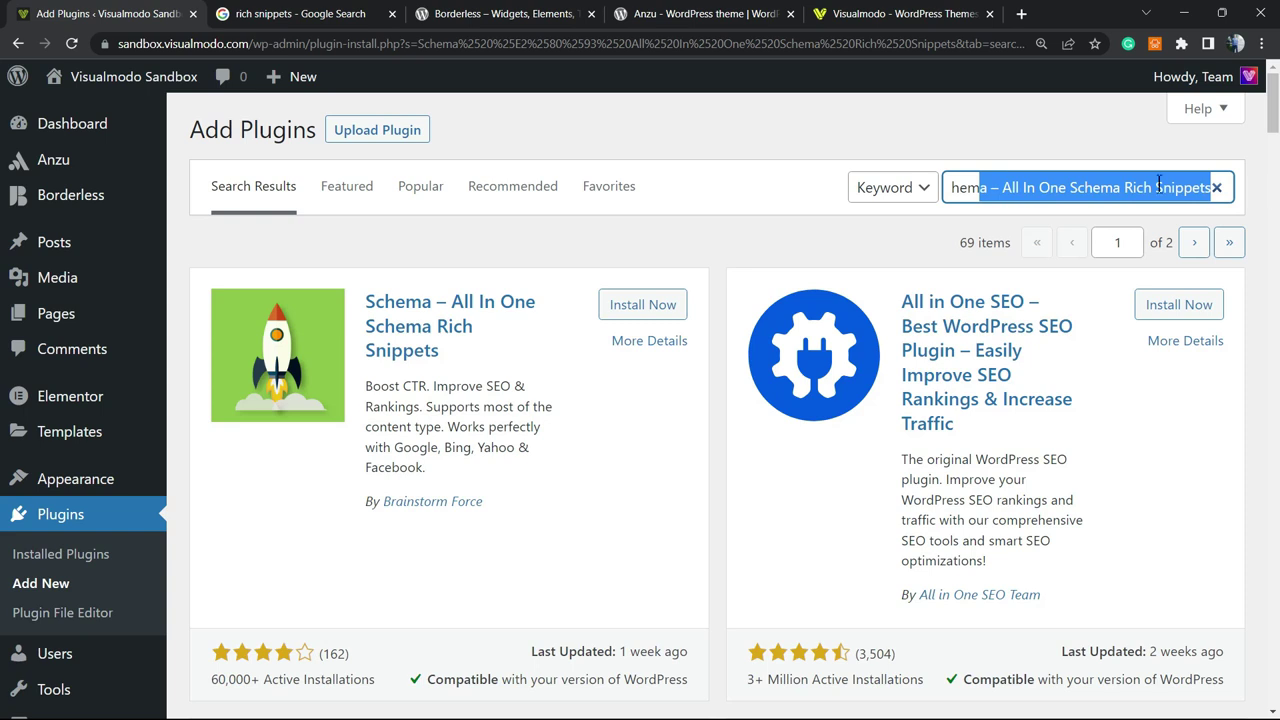
left_click(655, 304)
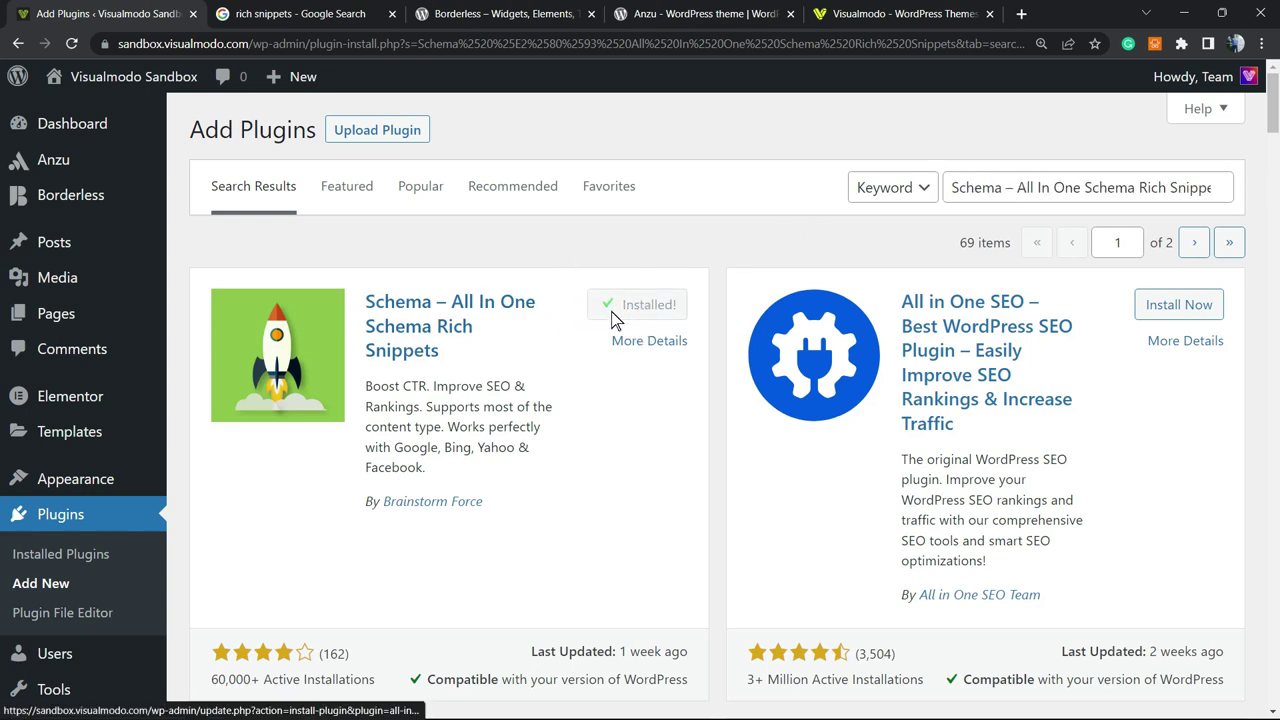
left_click(655, 306)
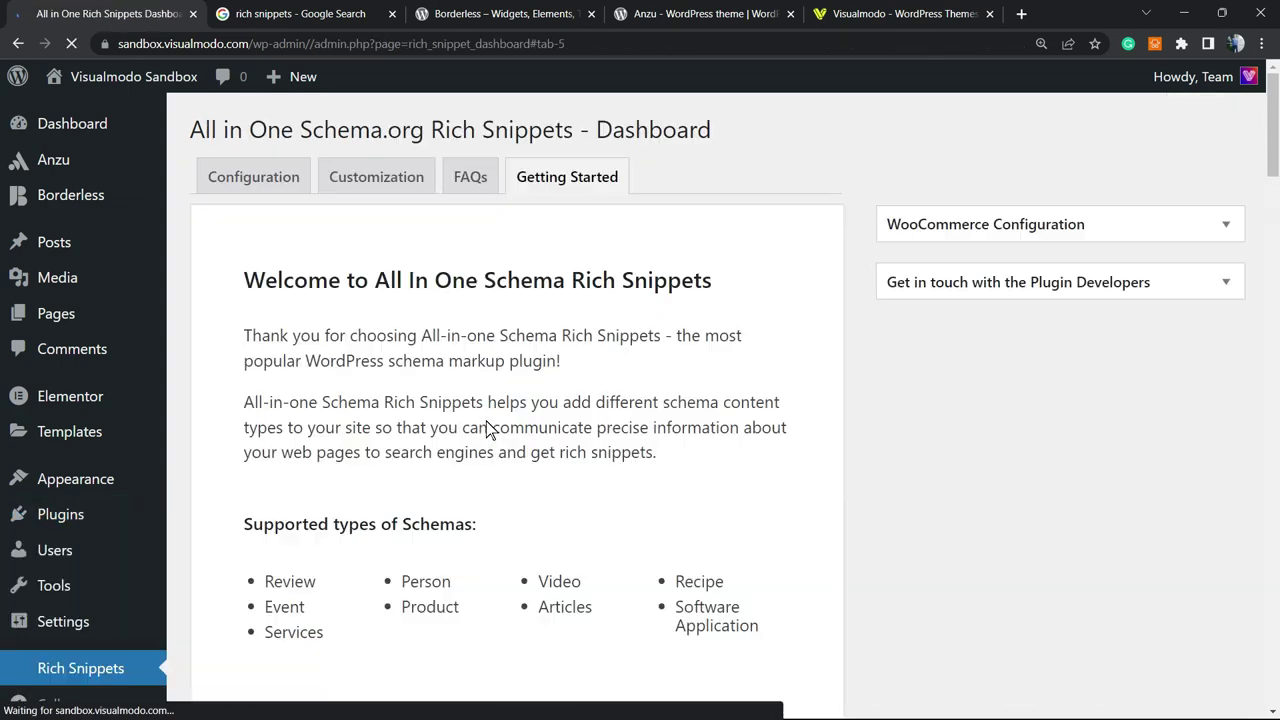
Look over the schema configuration settings, expanding and collapsing the Item Review and Events sections.
scroll(485, 400, "down", 6)
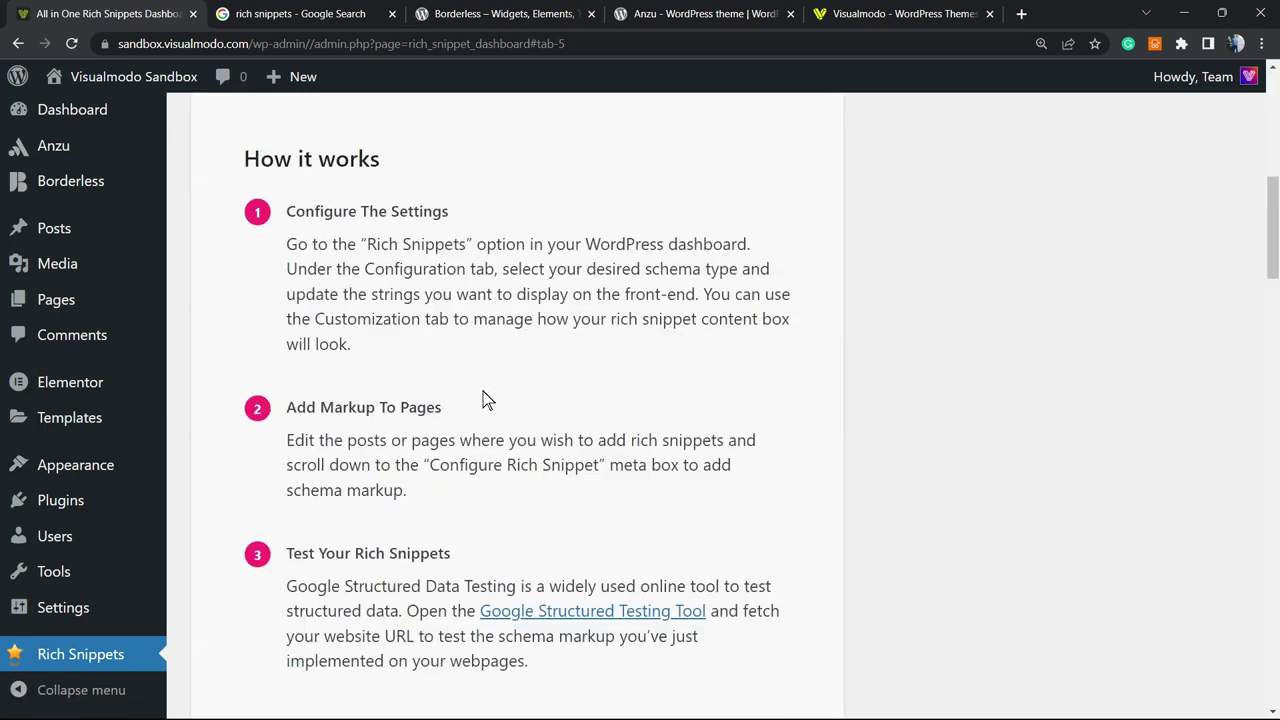
scroll(481, 385, "down", 10)
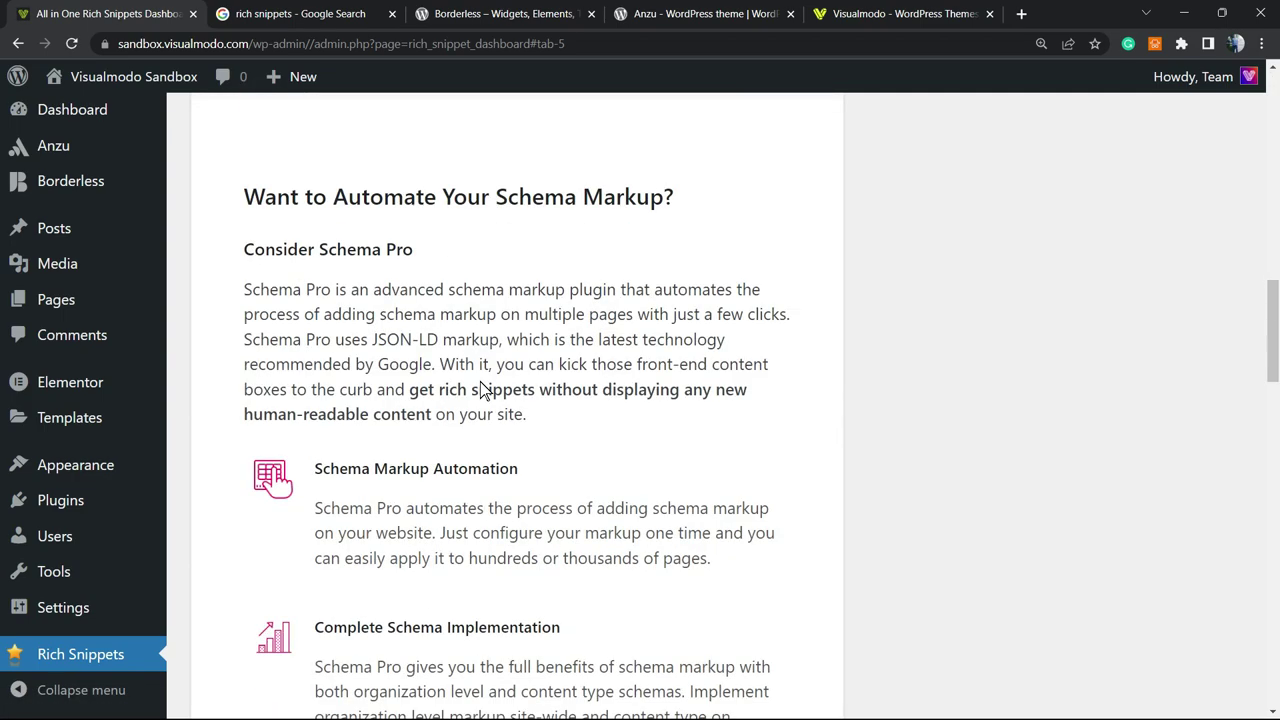
scroll(481, 388, "down", 12)
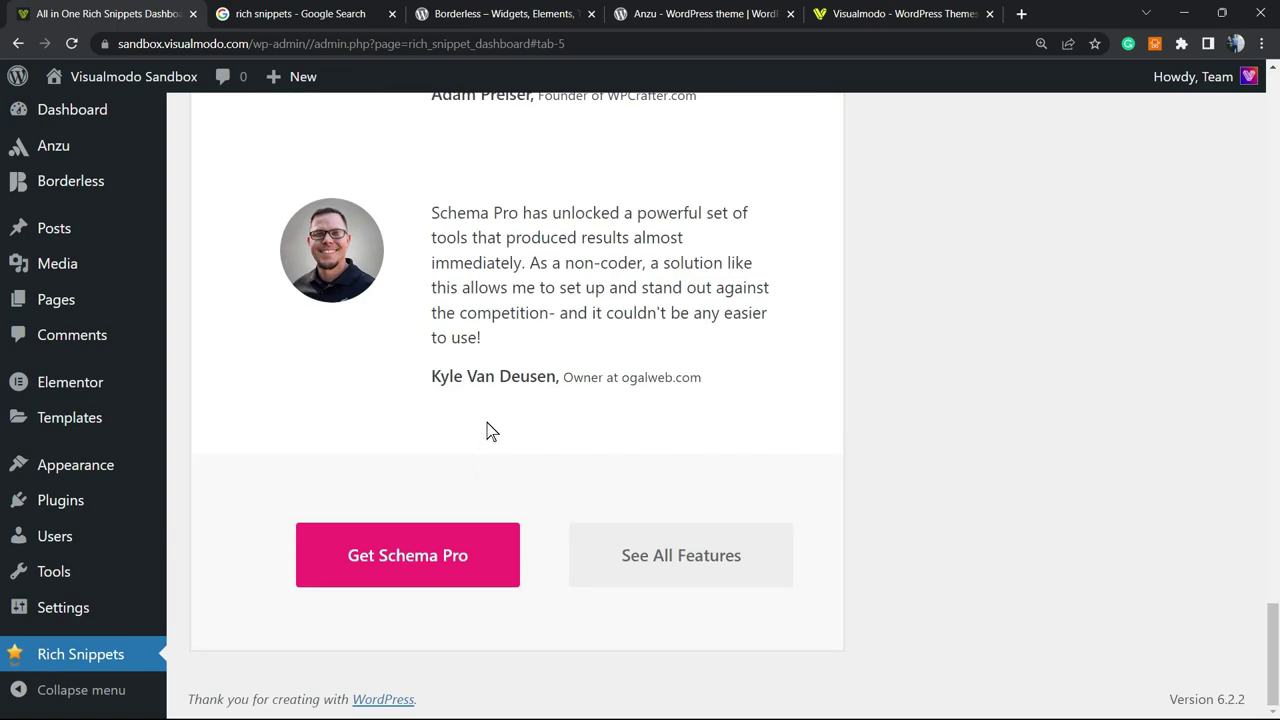
scroll(515, 412, "up", 20)
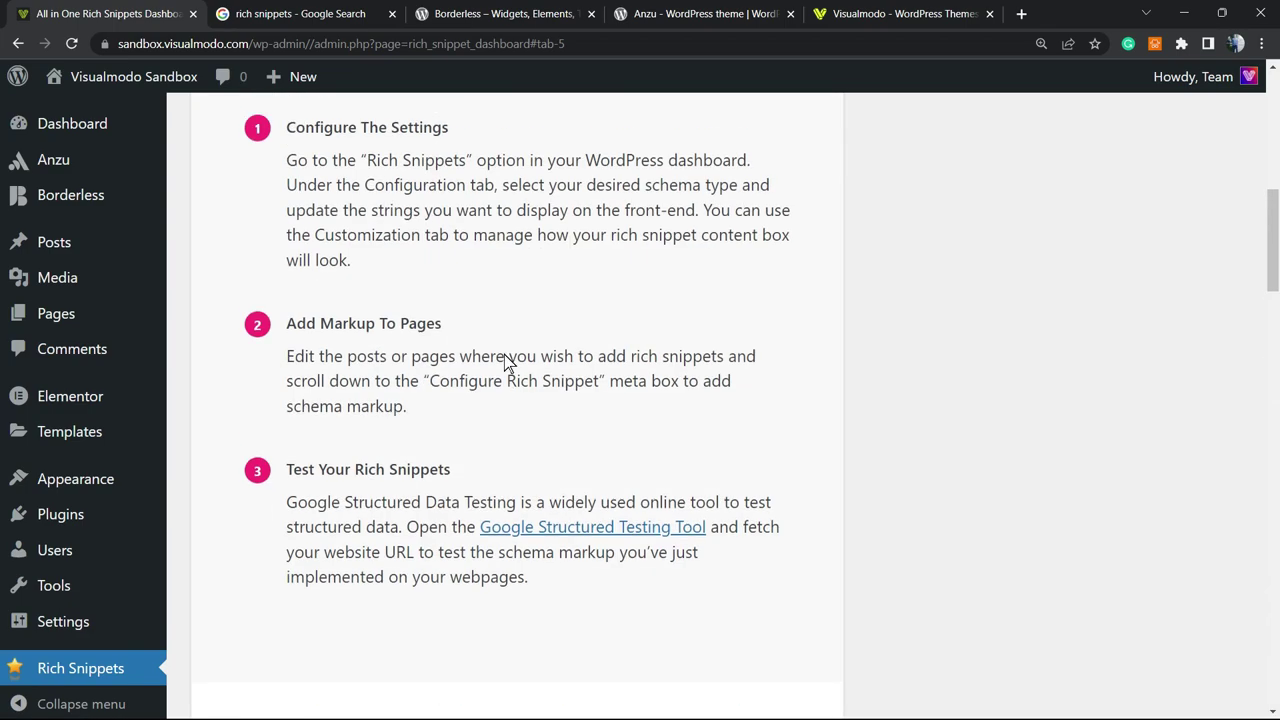
left_click(251, 176)
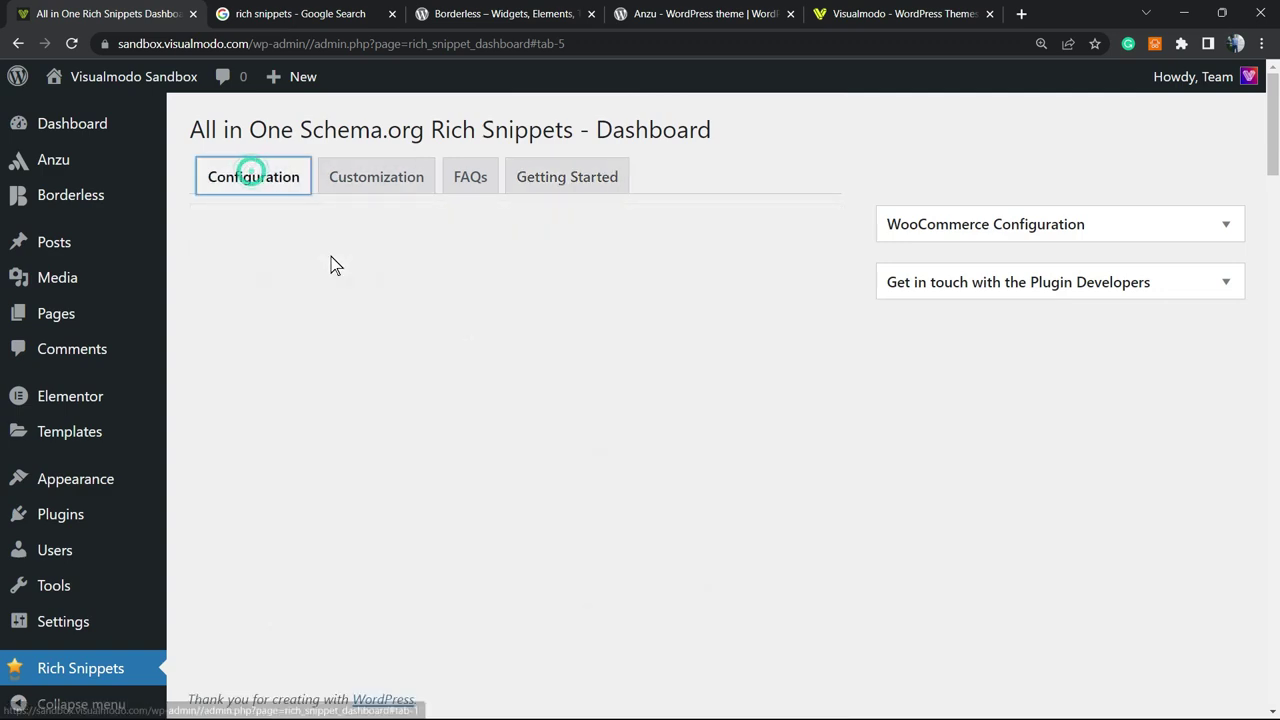
left_click(358, 281)
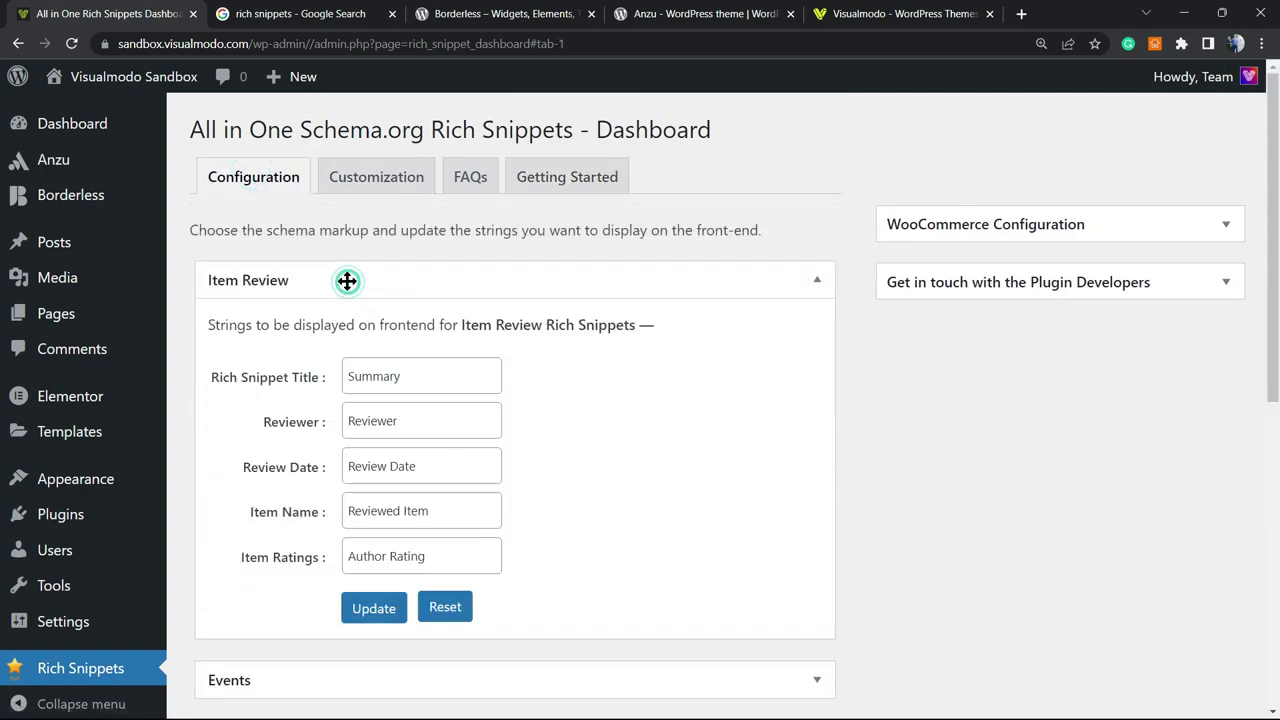
left_click(358, 281)
left_click(358, 340)
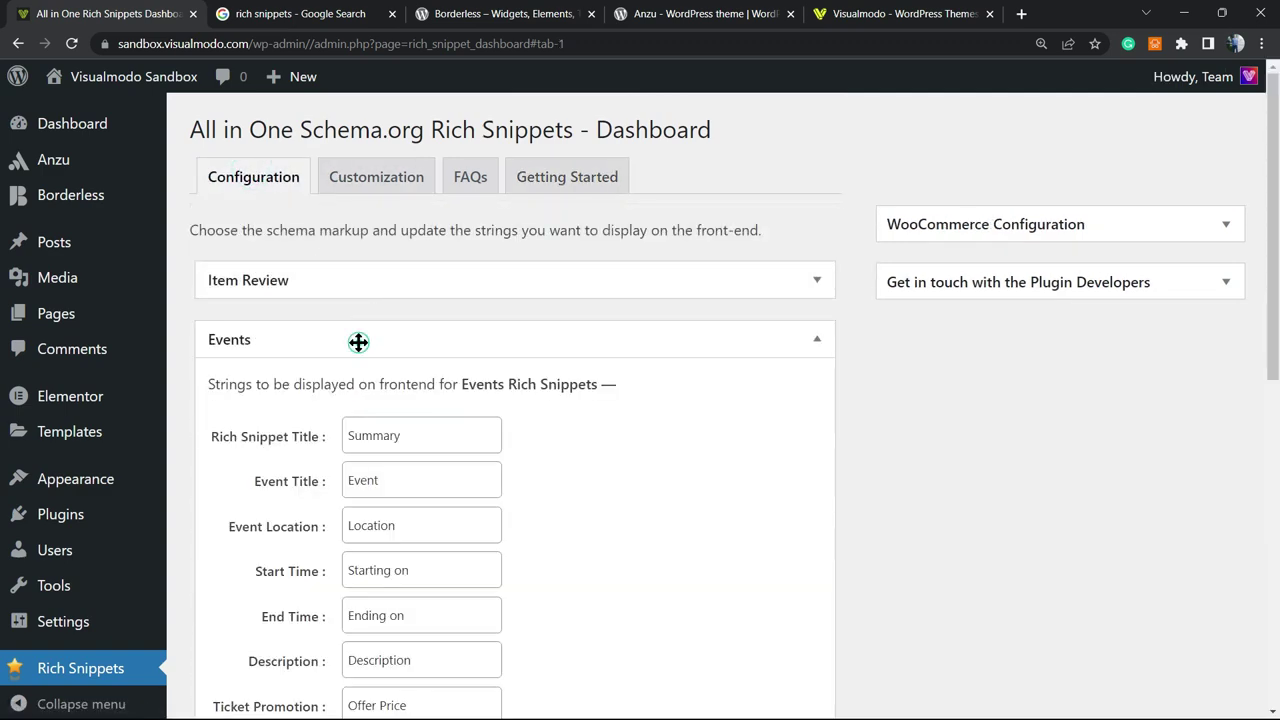
left_click(358, 340)
Check the rich snippet colour settings and FAQ, then read through the Getting Started guide.
scroll(307, 407, "down", 3)
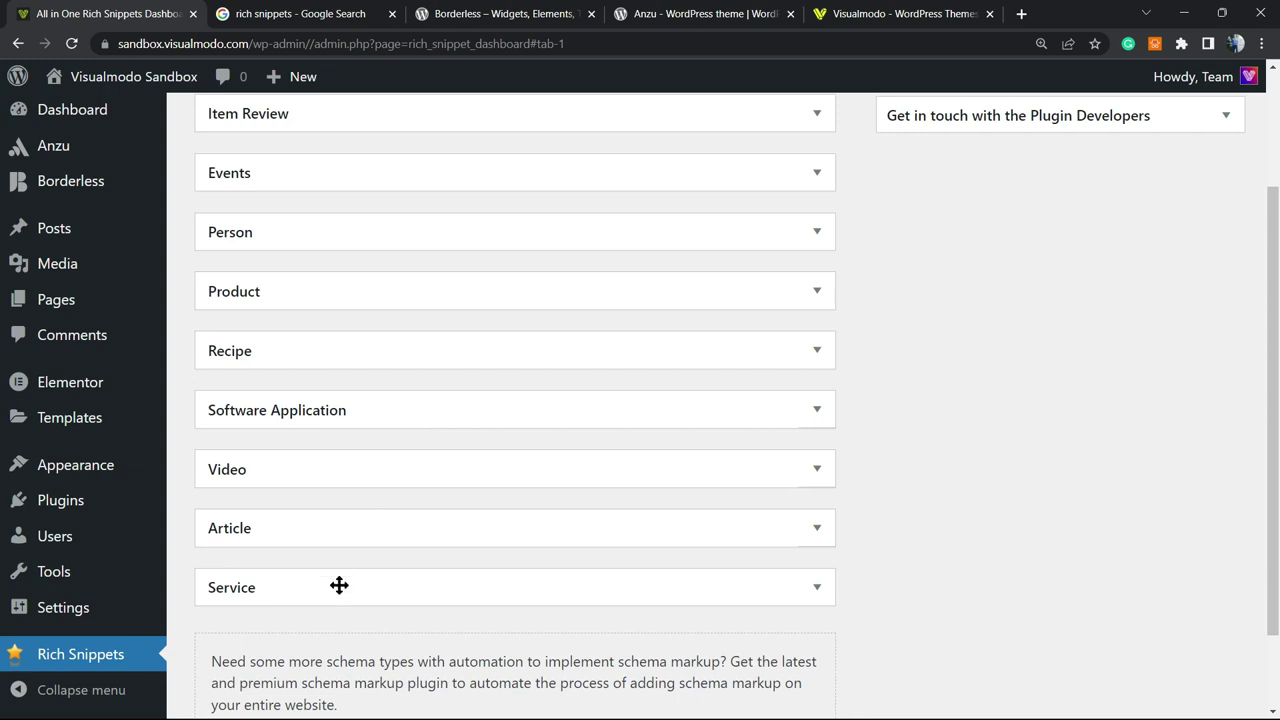
scroll(346, 589, "down", 1)
scroll(400, 500, "up", 3)
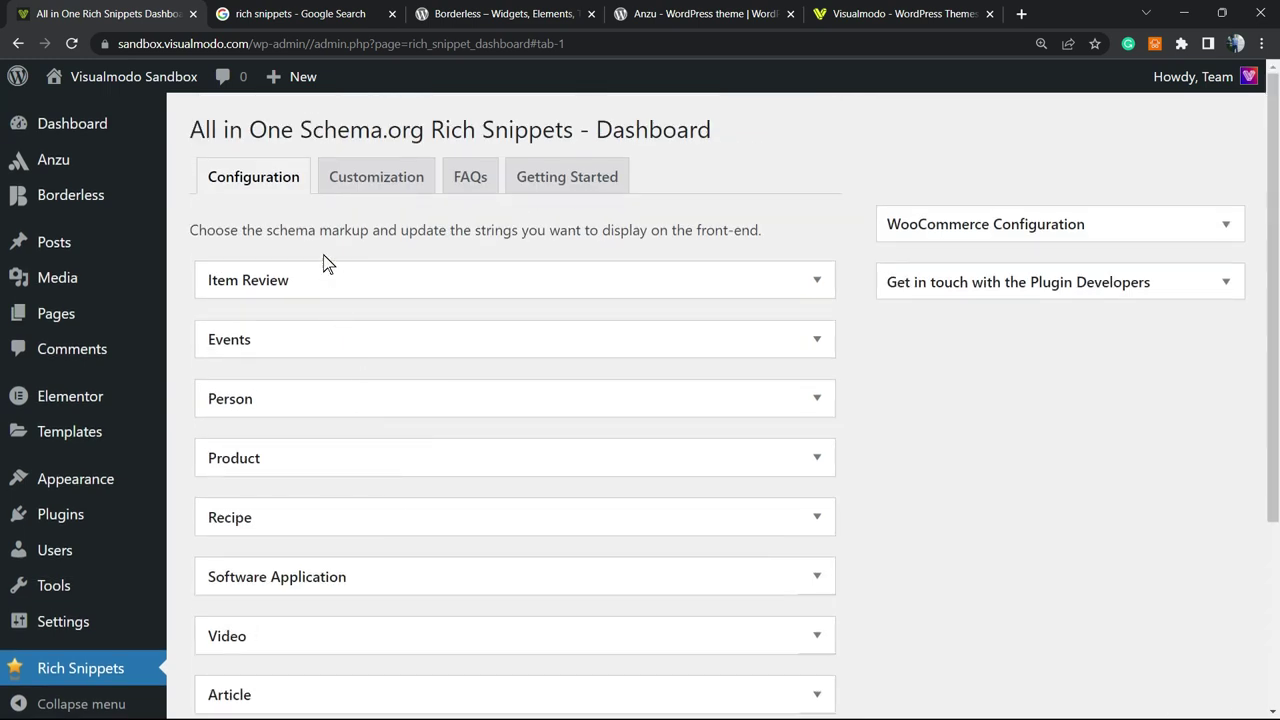
left_click(350, 186)
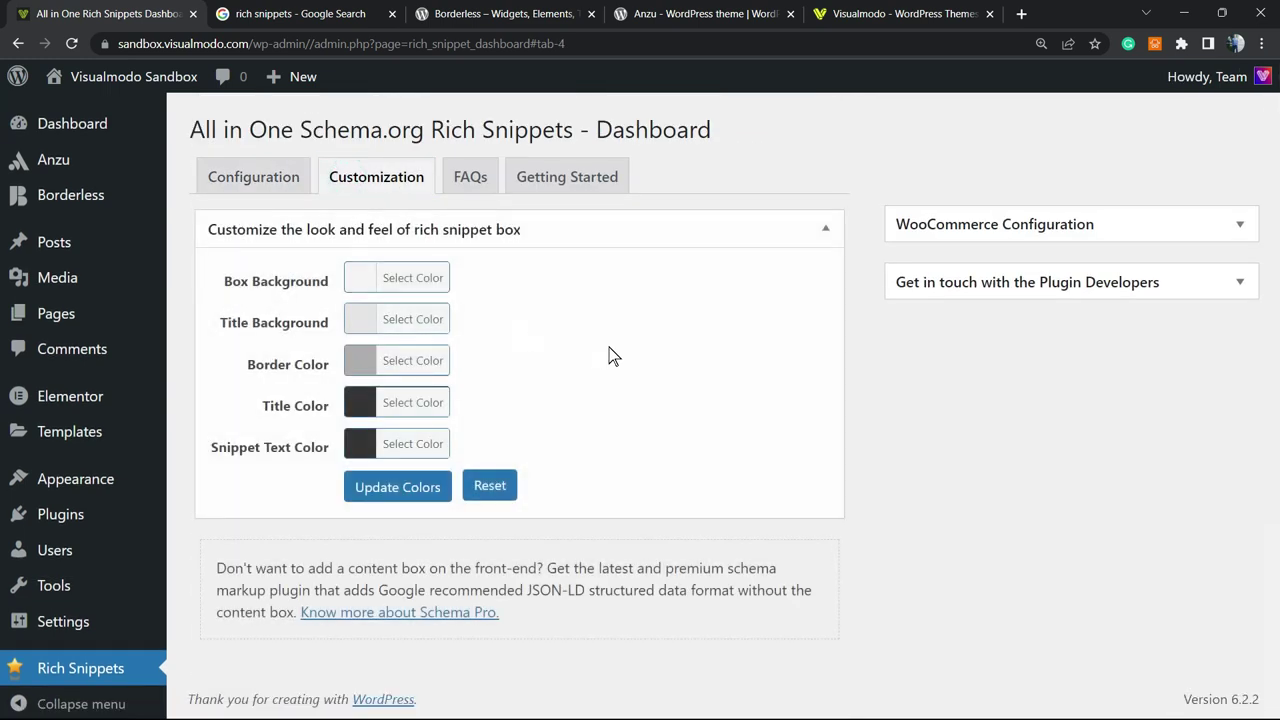
left_click(458, 176)
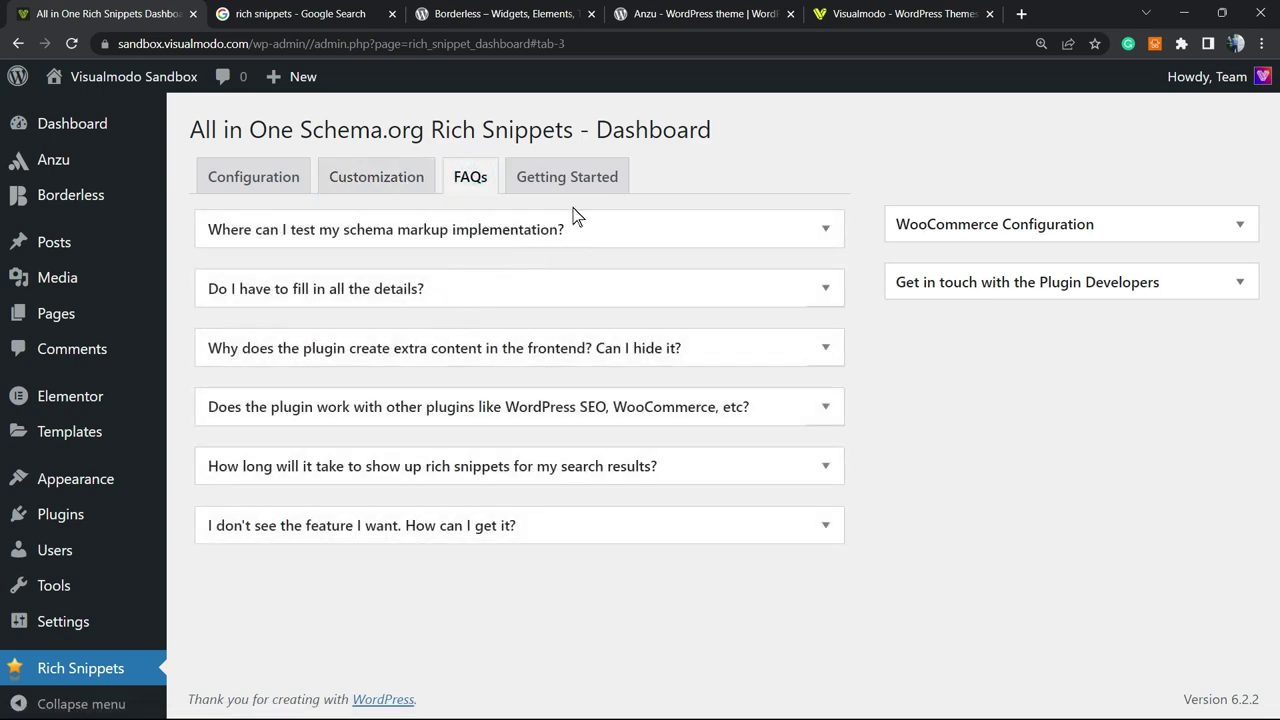
left_click(553, 182)
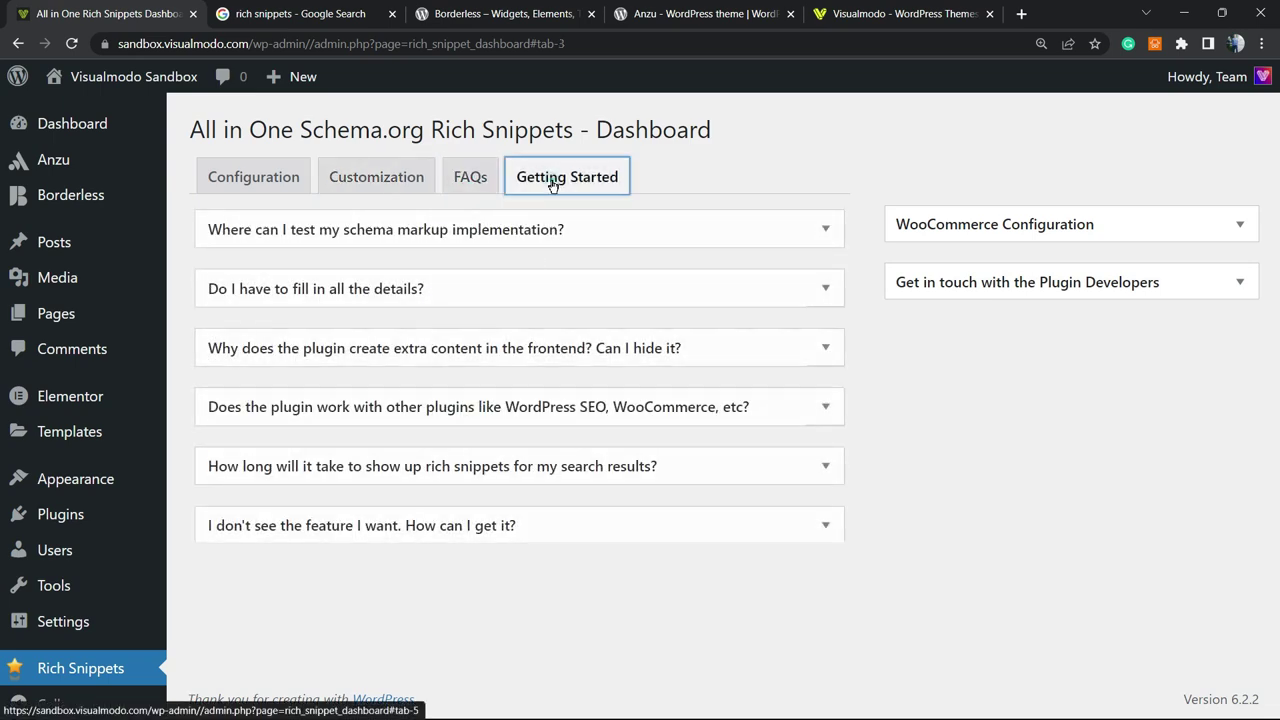
scroll(480, 320, "down", 2)
scroll(467, 331, "down", 2)
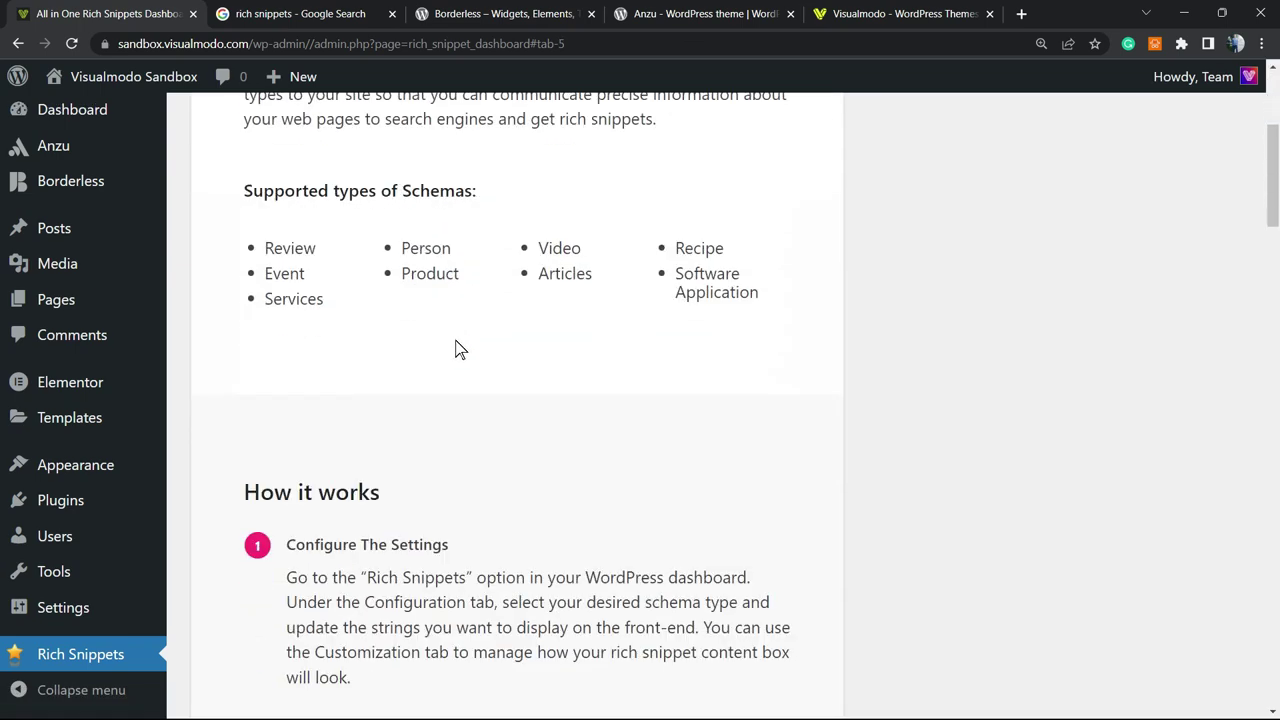
scroll(457, 349, "up", 4)
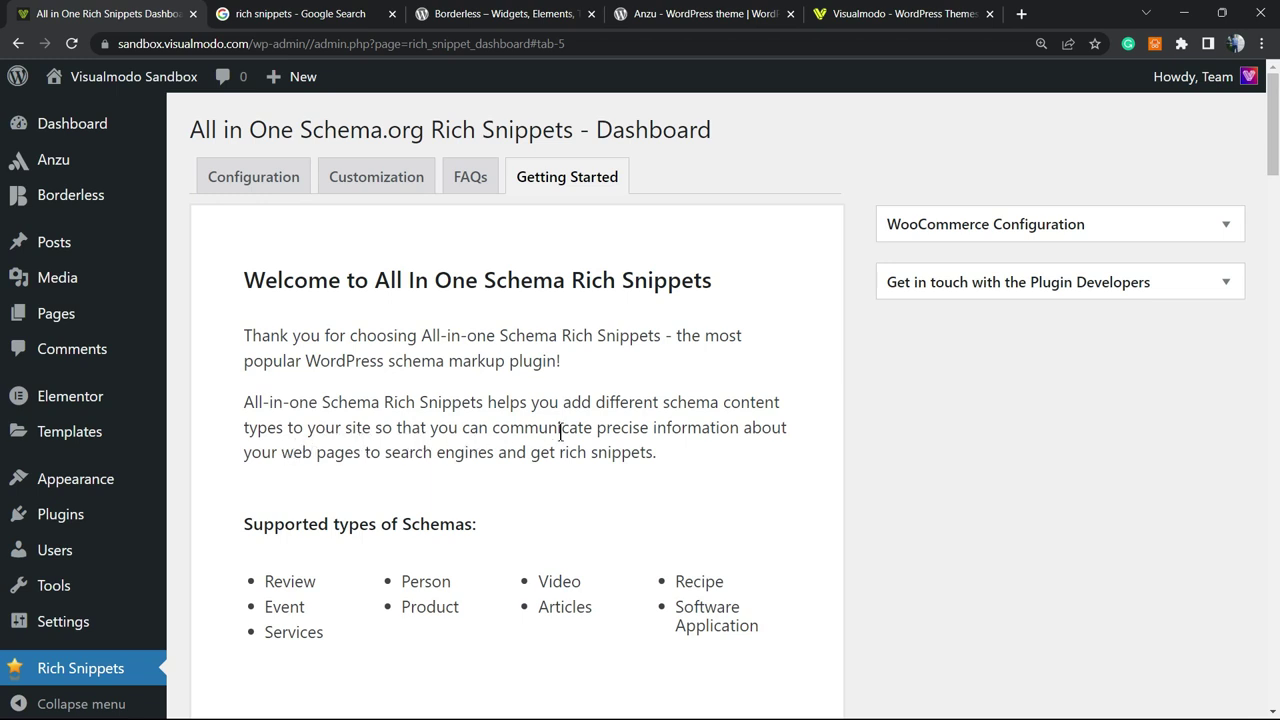
Select the All-in-one Schema intro paragraph in the Getting Started guide.
double_click(578, 404)
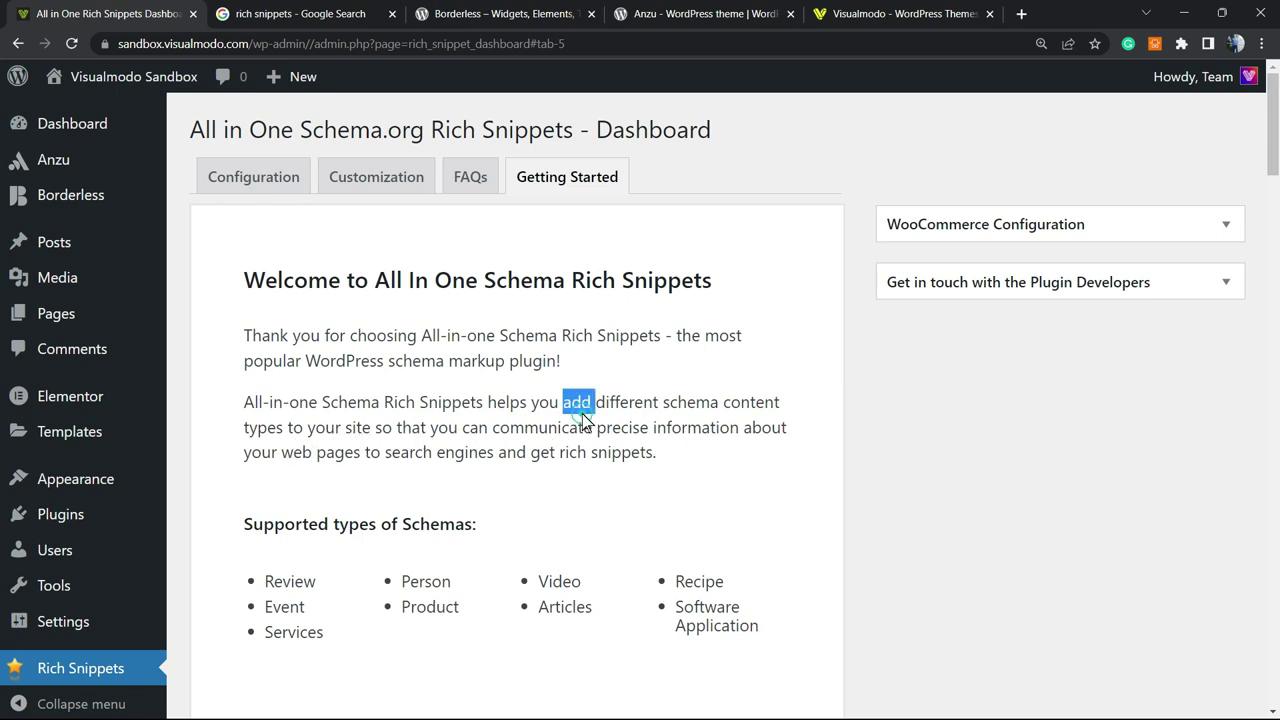
triple_click(284, 414)
left_click(284, 414)
In the post 'Natural Ways to Get Electric Power', set the rich snippet to Item Review of type Product.
left_click(77, 243)
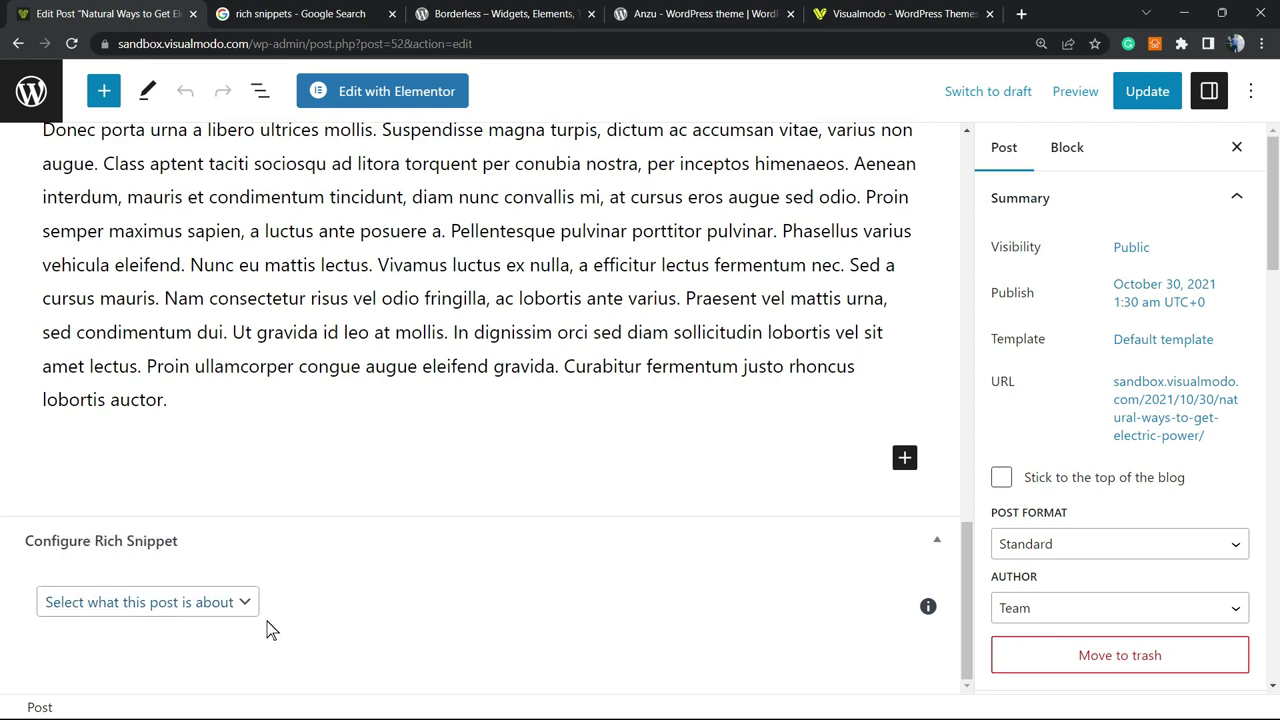
left_click(173, 606)
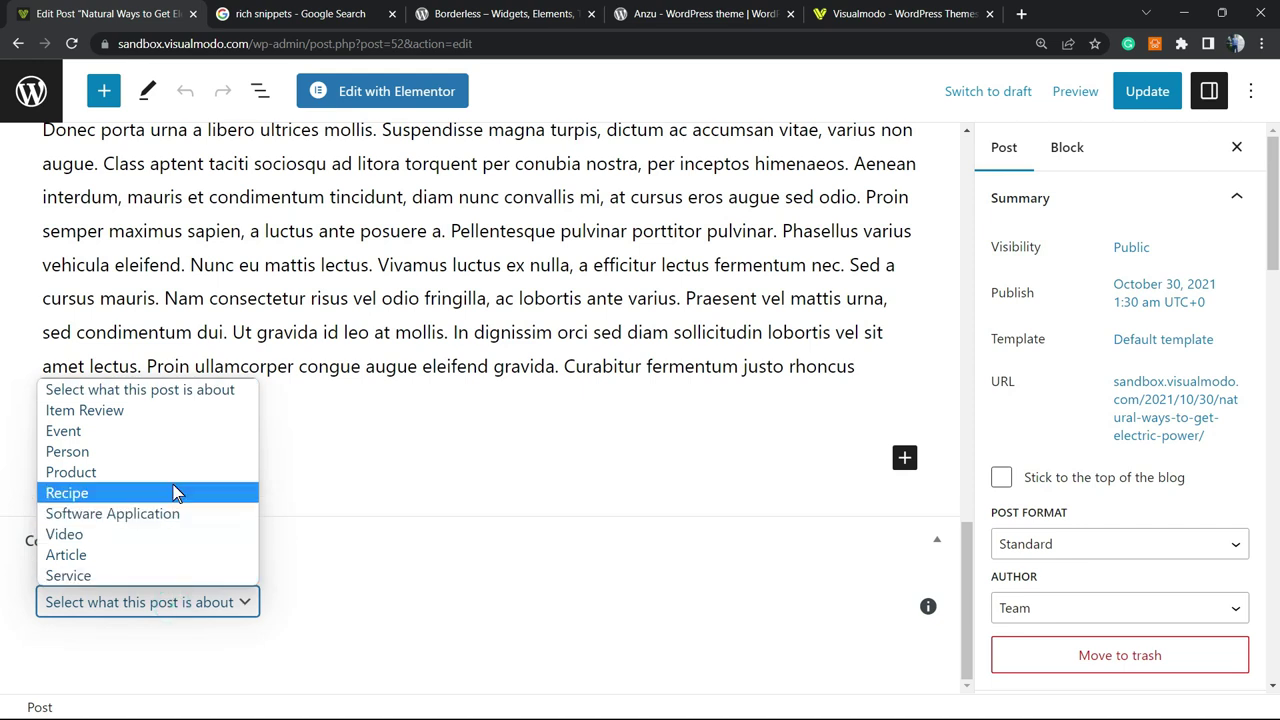
left_click(152, 412)
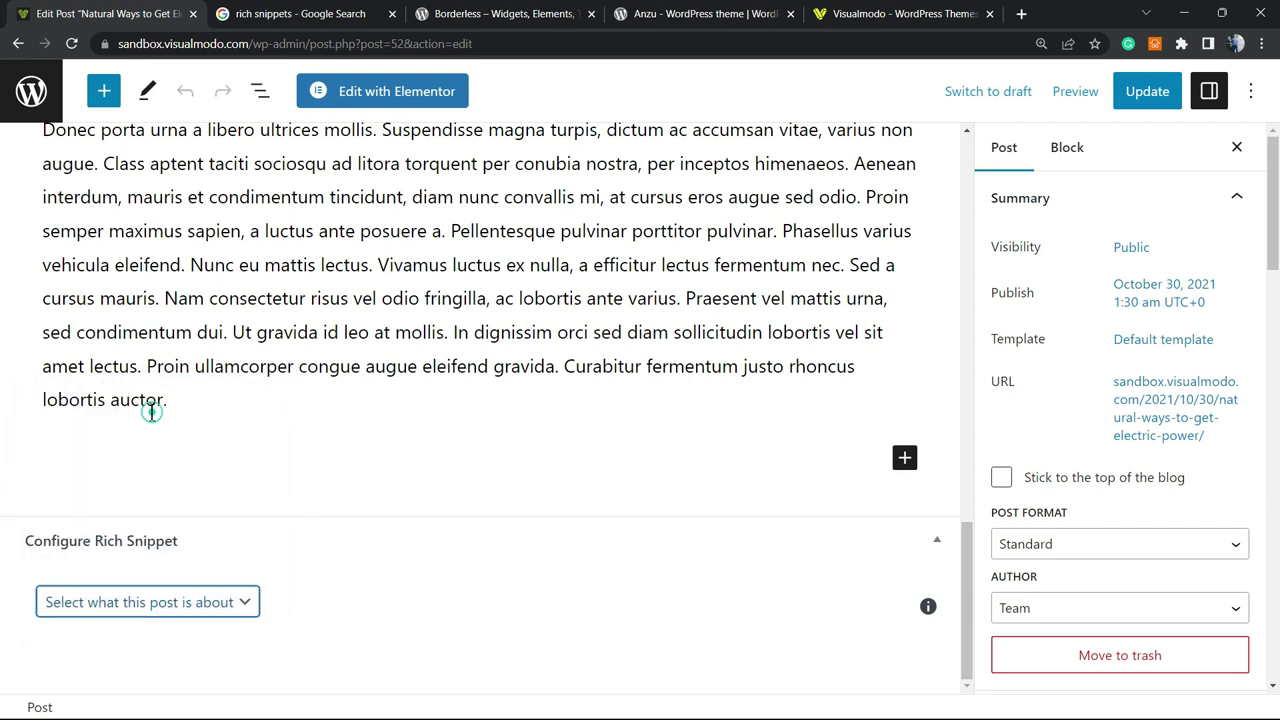
scroll(250, 555, "down", 3)
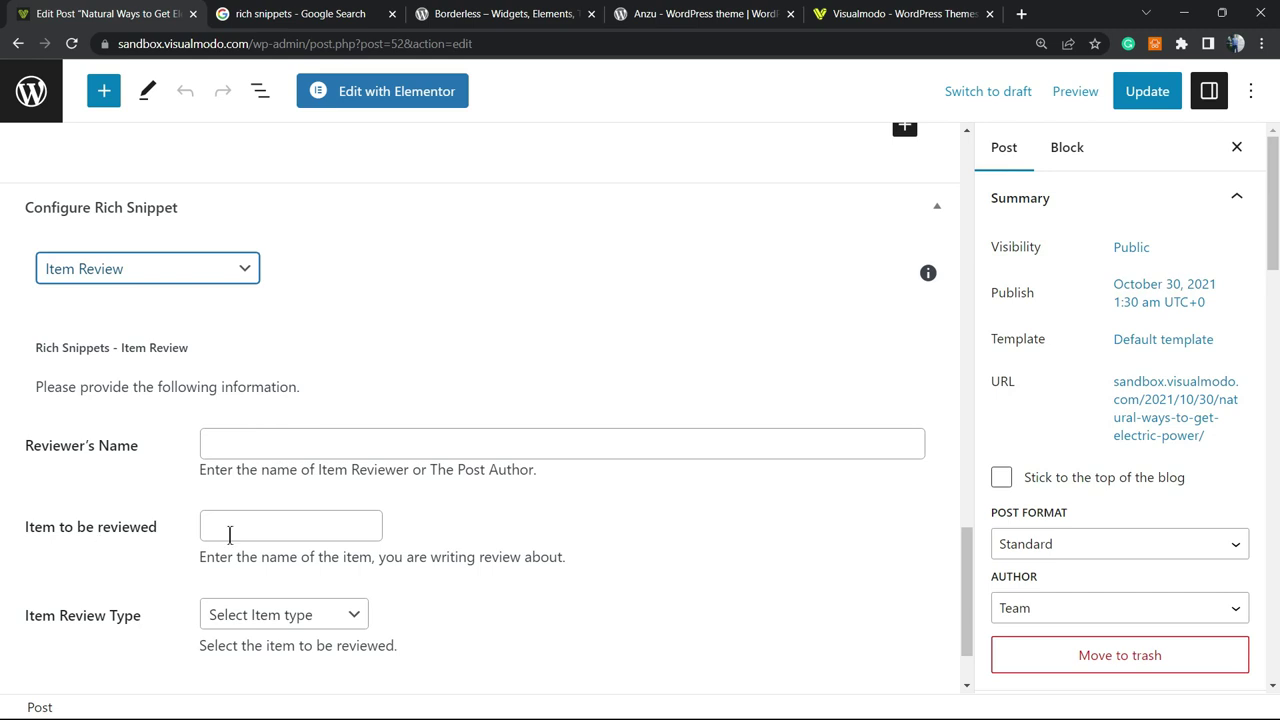
left_click(292, 524)
left_click(308, 446)
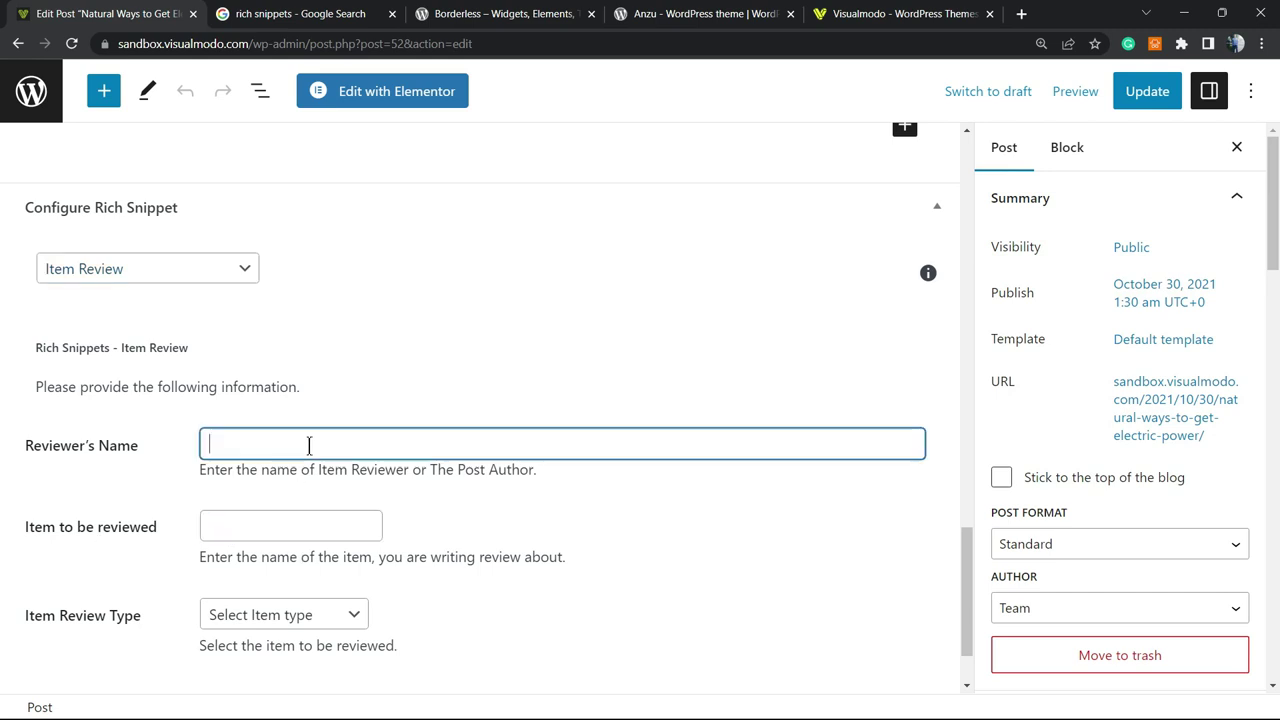
scroll(311, 530, "down", 1)
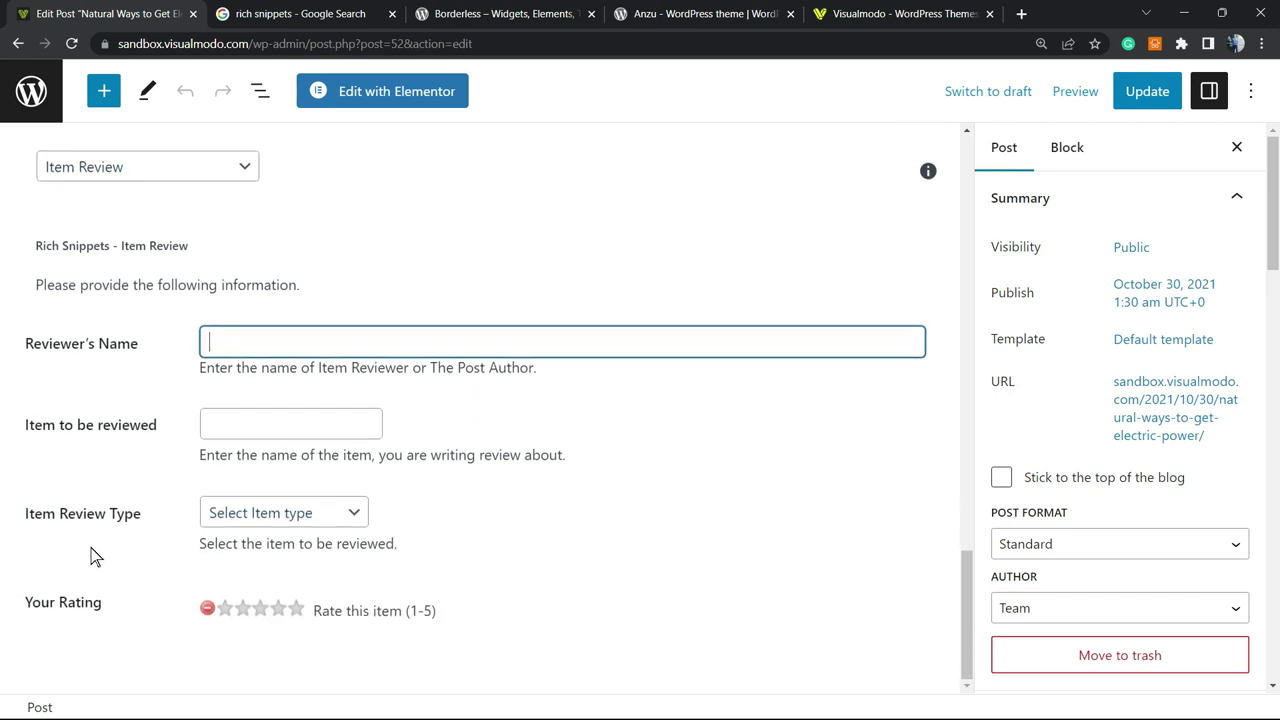
left_click(297, 516)
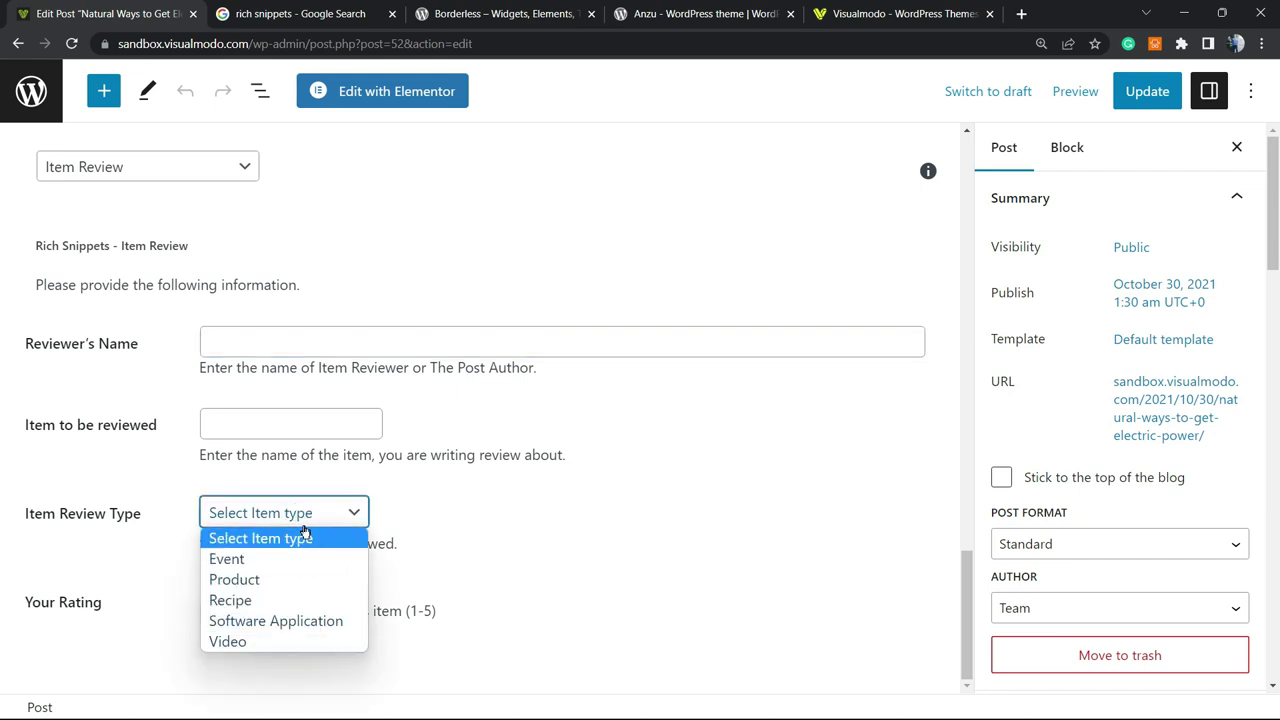
left_click(313, 579)
Review the Product fields, opening the availability choices but leaving them unchanged.
left_click(266, 443)
scroll(342, 440, "down", 1)
scroll(300, 400, "down", 1)
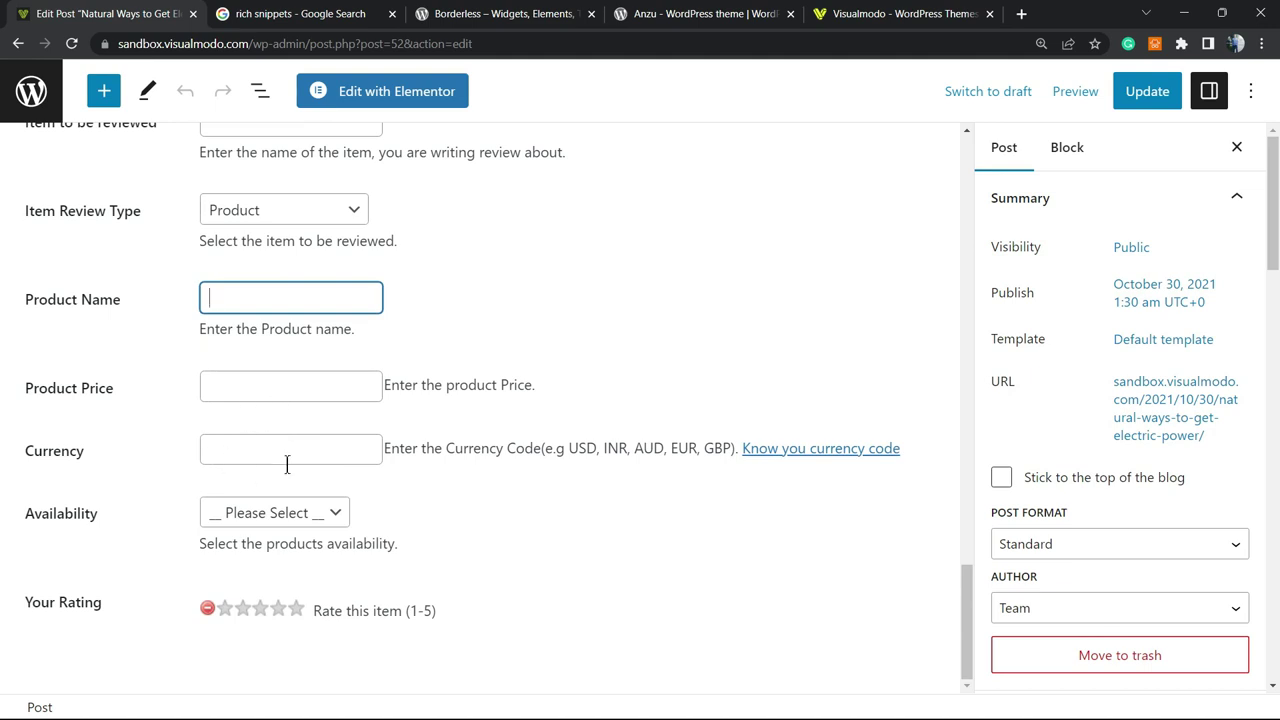
left_click(260, 514)
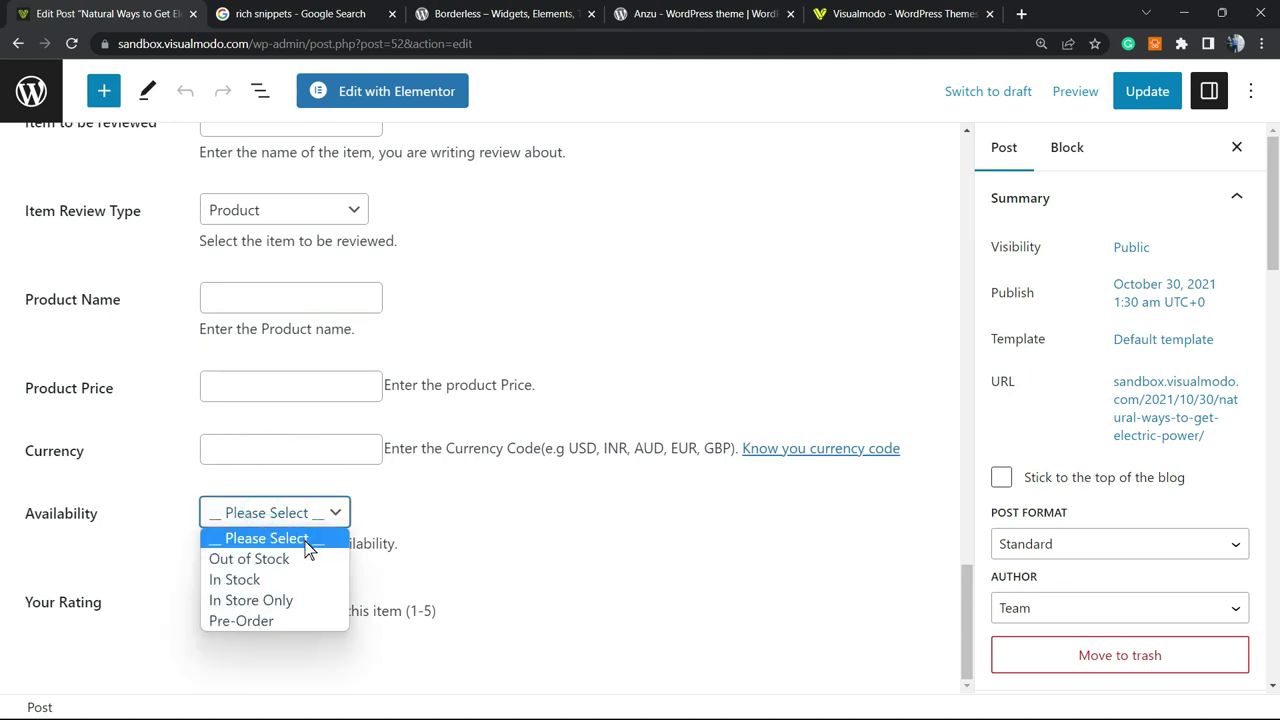
left_click(486, 481)
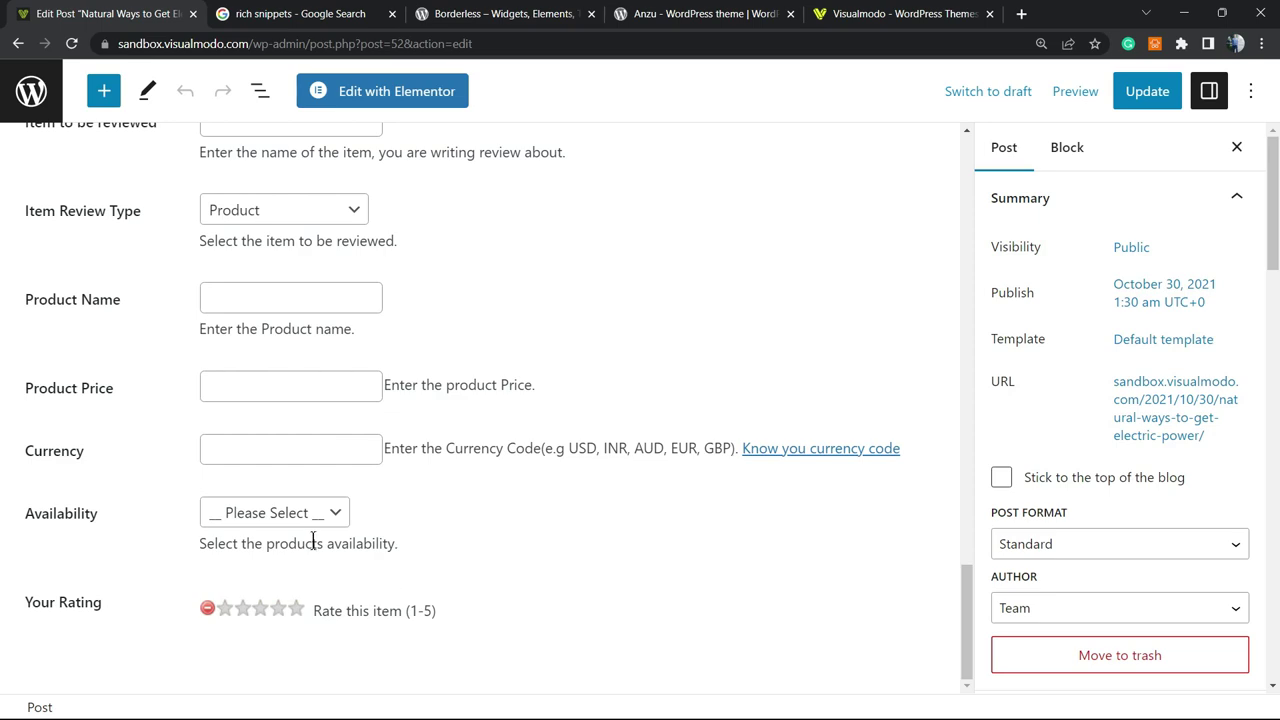
scroll(460, 522, "up", 5)
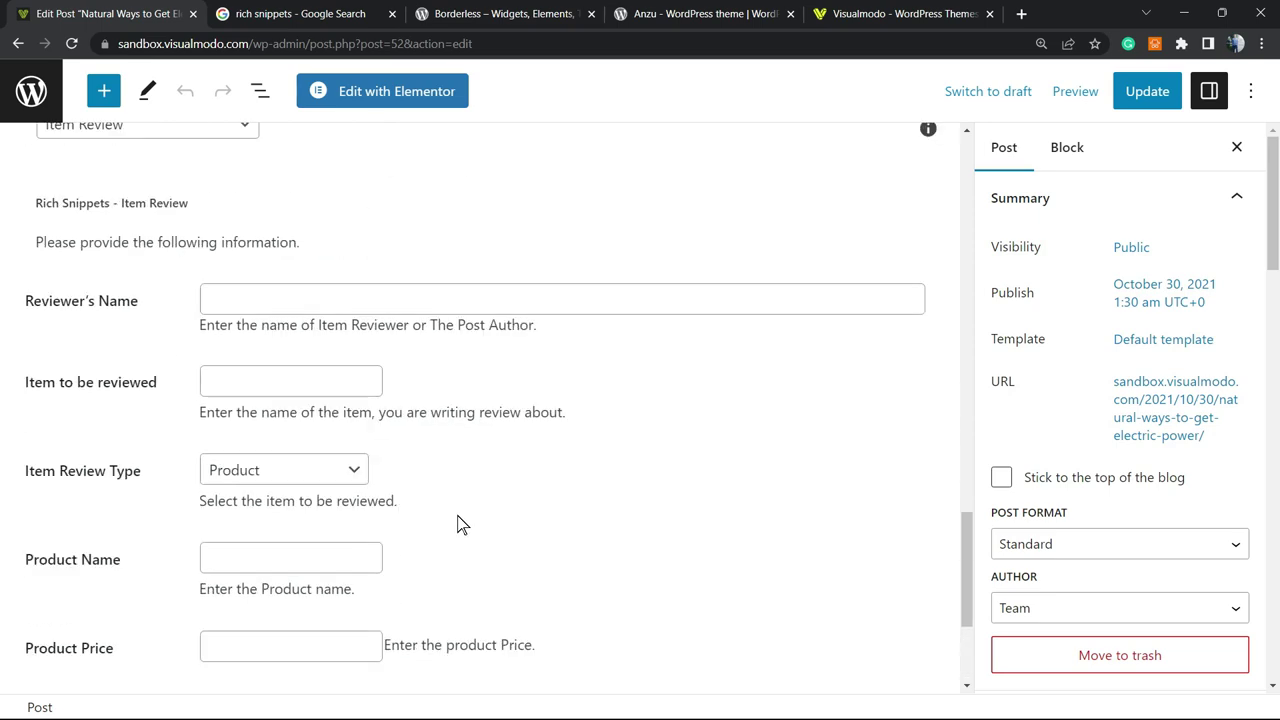
scroll(459, 523, "down", 5)
scroll(460, 522, "up", 6)
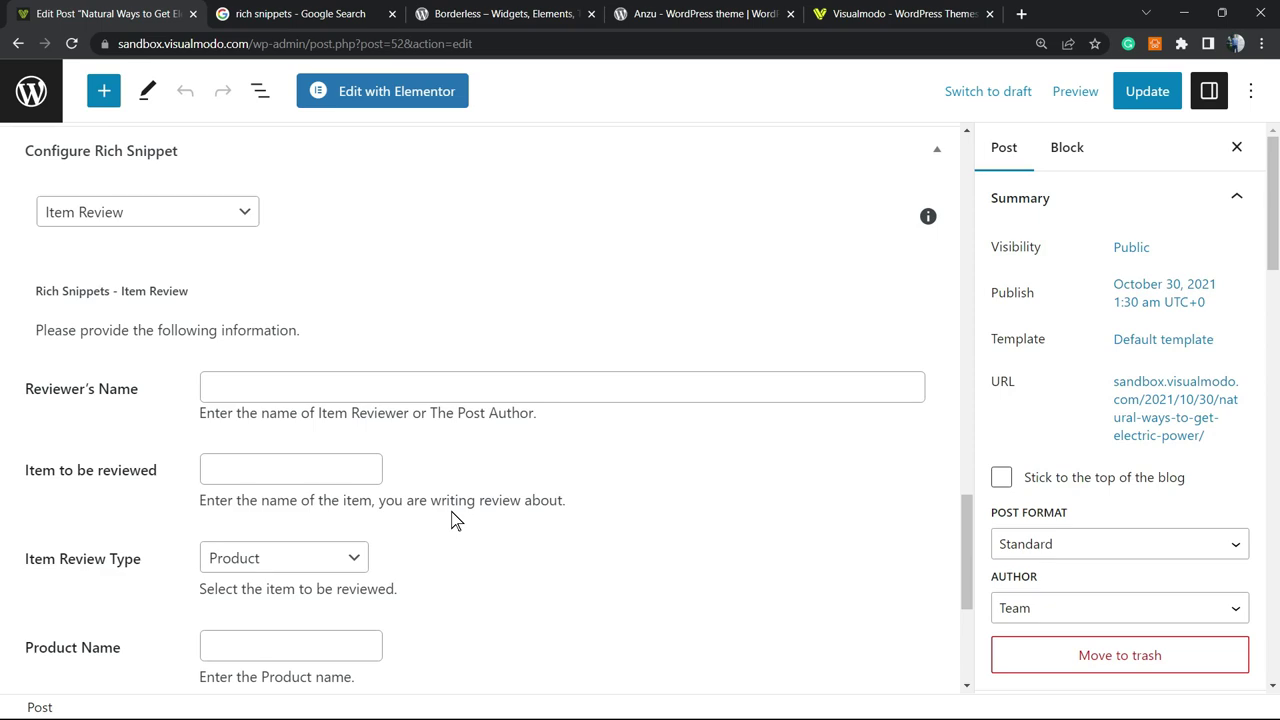
scroll(446, 517, "up", 2)
scroll(446, 517, "up", 10)
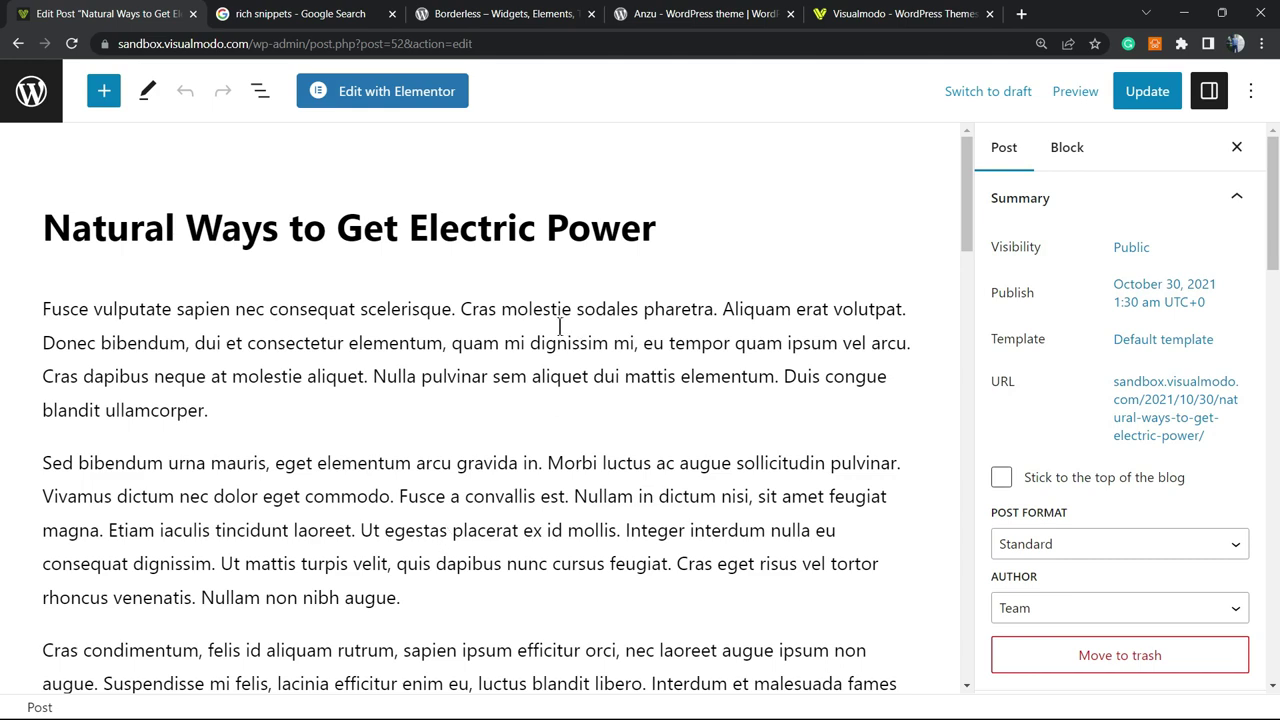
Preview Backlinko's 'What are Rich Snippets? Complete Beginner's Guide' image result in Google Images.
key("ctrl+Tab")
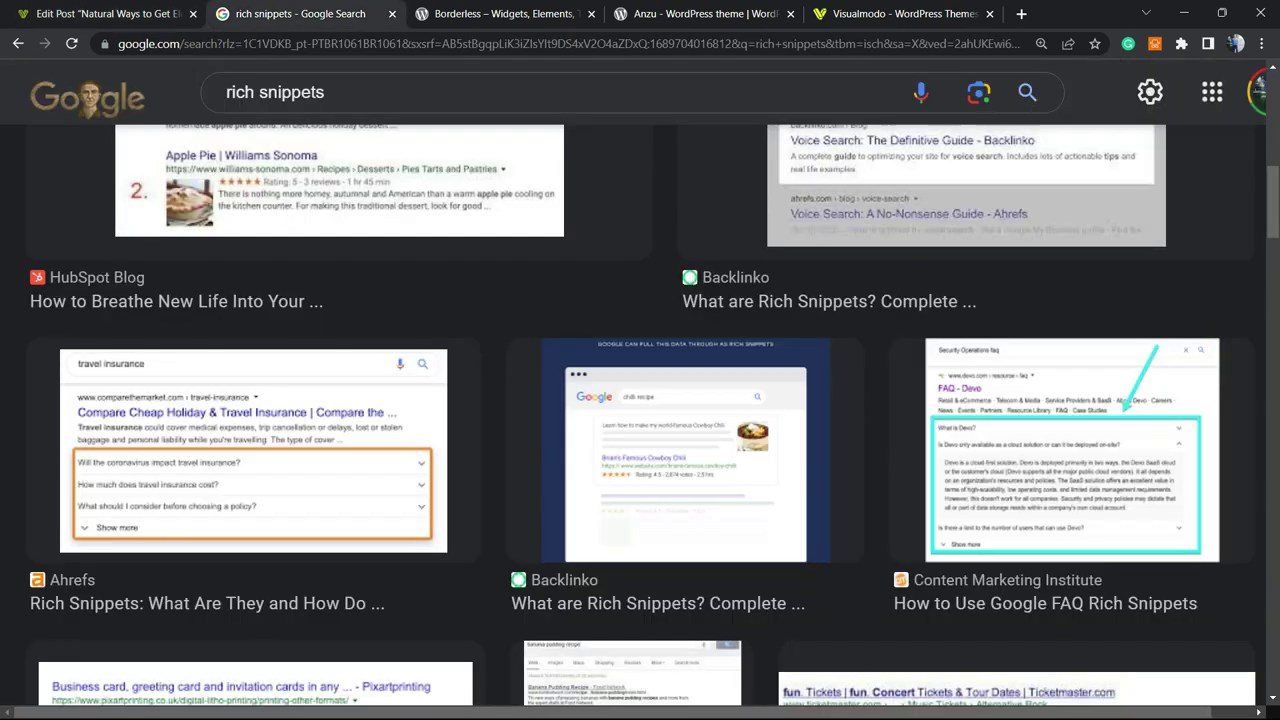
left_click(617, 472)
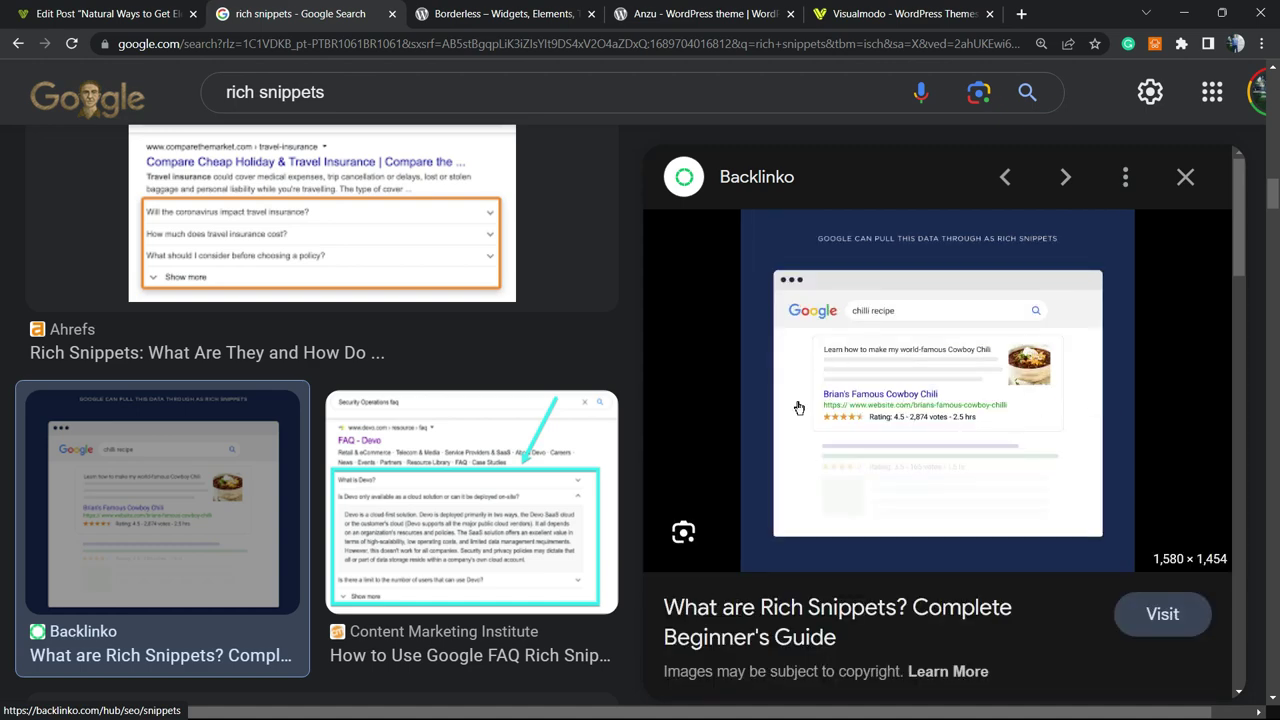
scroll(435, 398, "down", 5)
scroll(435, 398, "up", 3)
Back in the post editor, give the item review five stars under Your Rating.
key("ctrl+Page_Up")
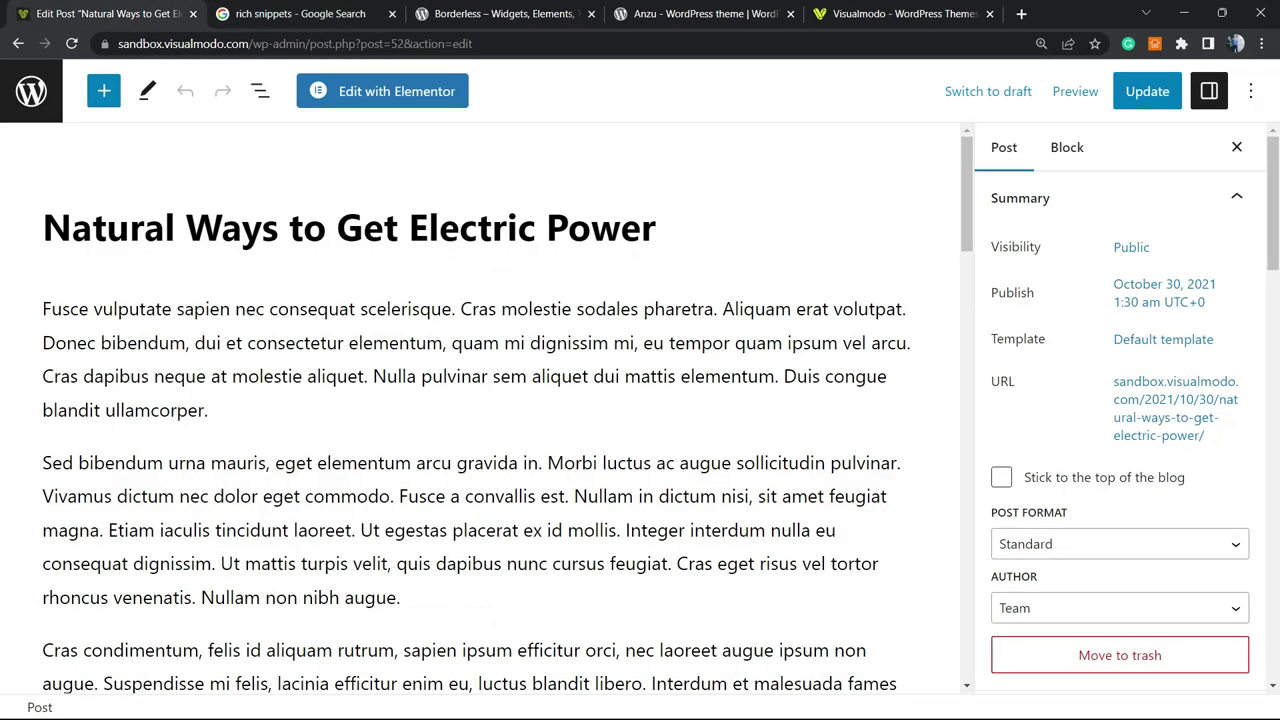
scroll(552, 374, "down", 3)
scroll(549, 380, "down", 15)
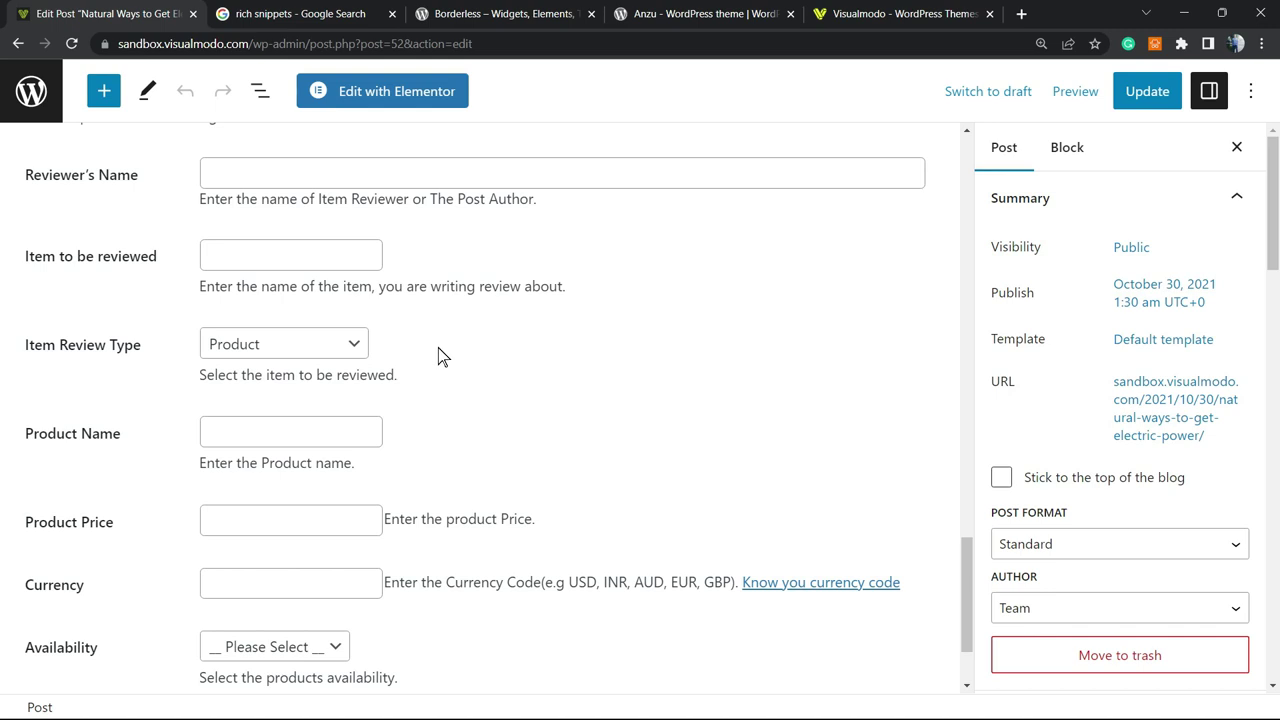
scroll(374, 317, "up", 2)
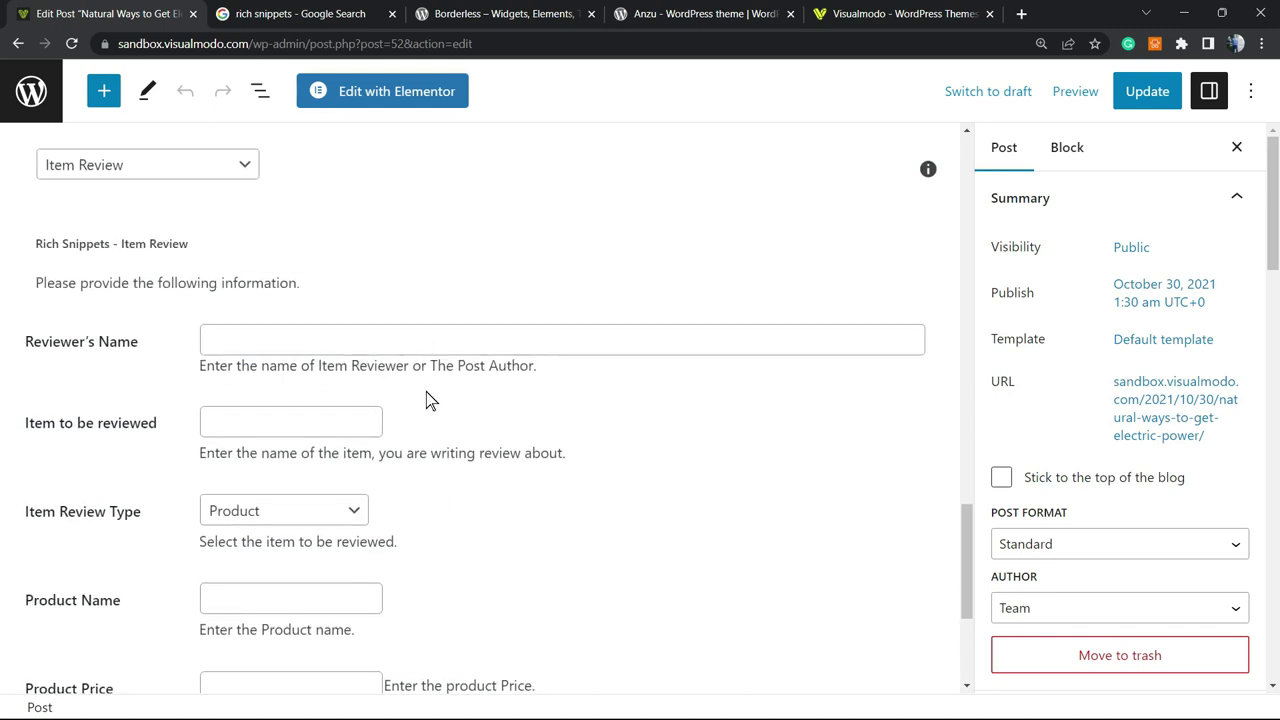
scroll(425, 391, "down", 3)
scroll(430, 395, "up", 10)
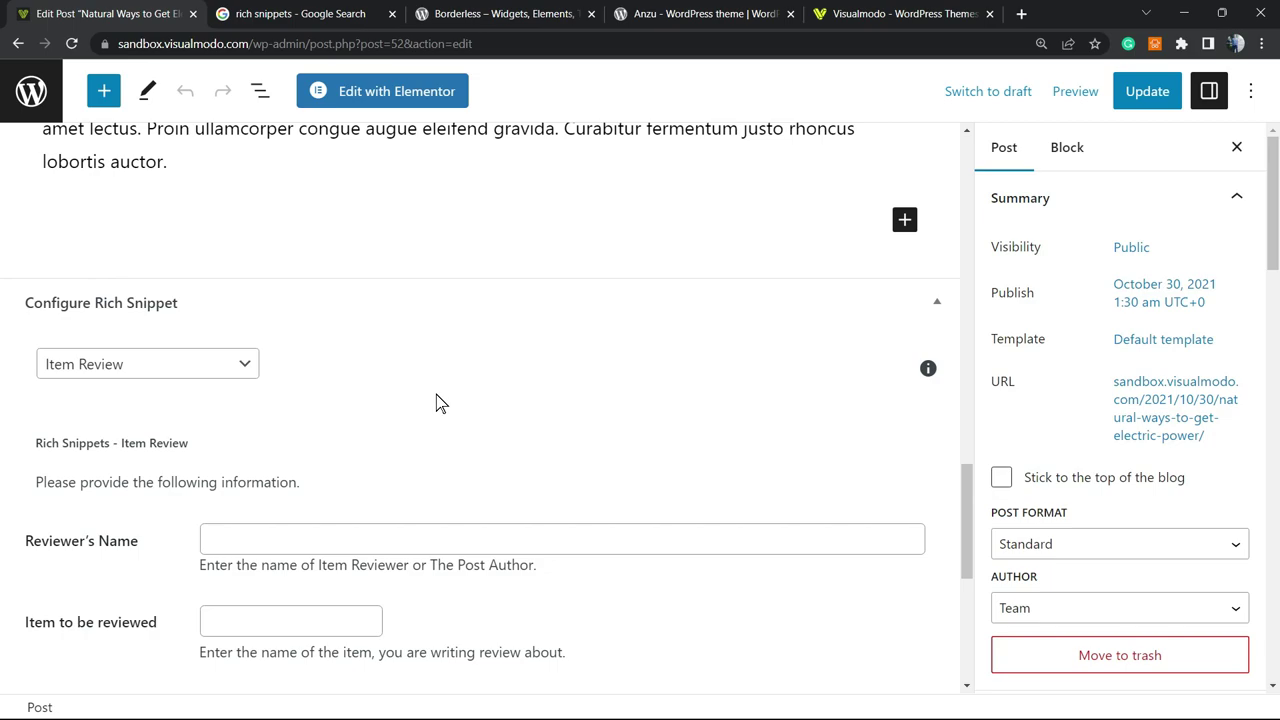
scroll(415, 420, "up", 8)
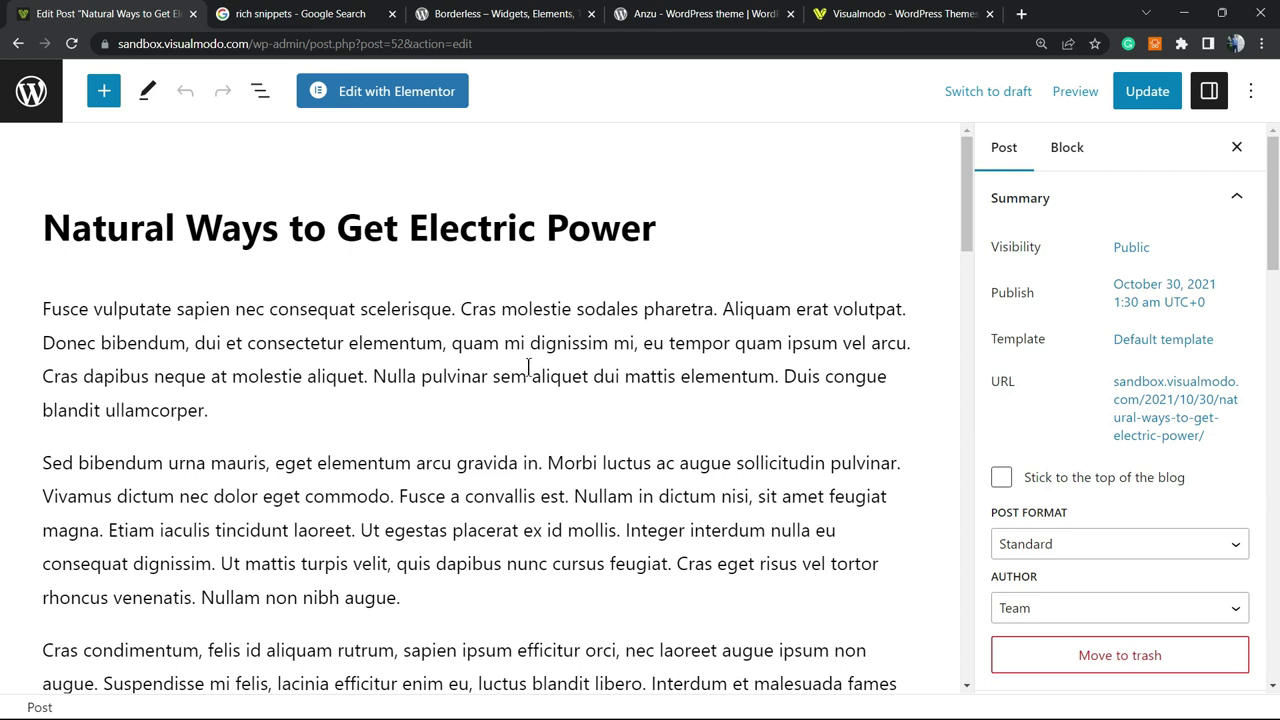
scroll(426, 366, "down", 15)
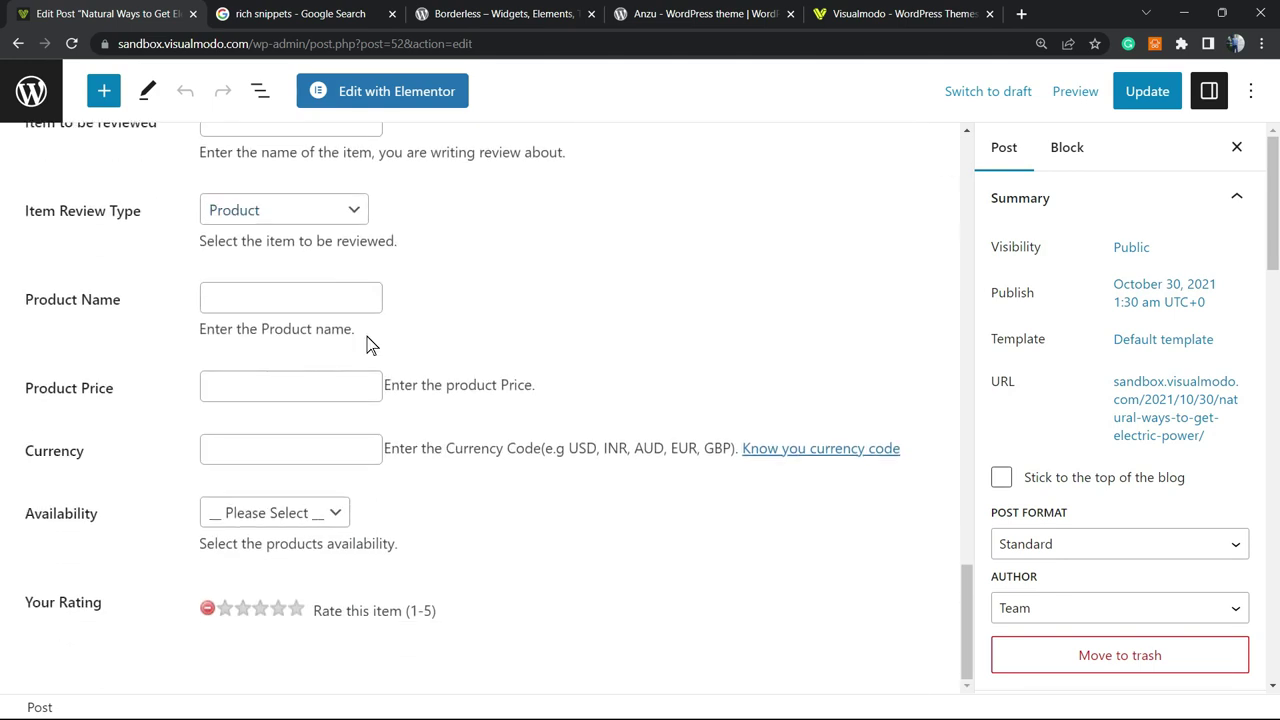
left_click(296, 608)
Cycle through the Borderless plugin and Anzu theme pages, selecting the Borderless plugin title along the way.
key("ctrl+Tab")
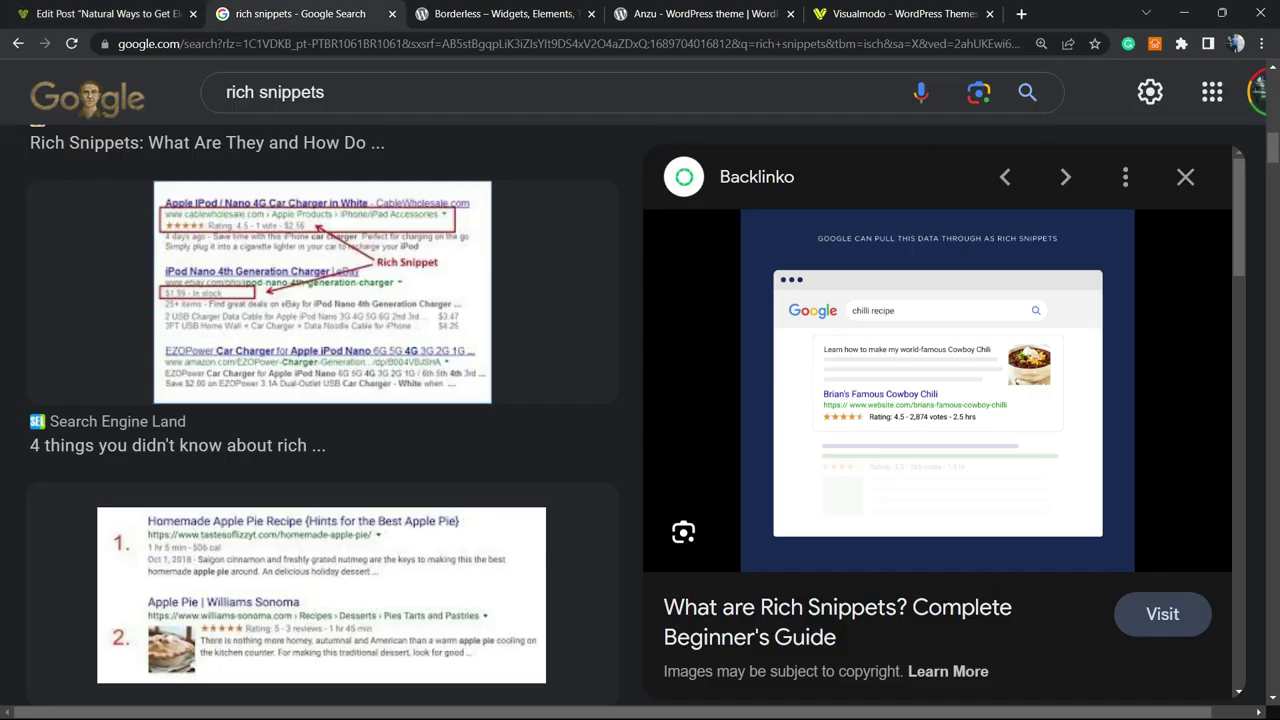
key("ctrl+Tab")
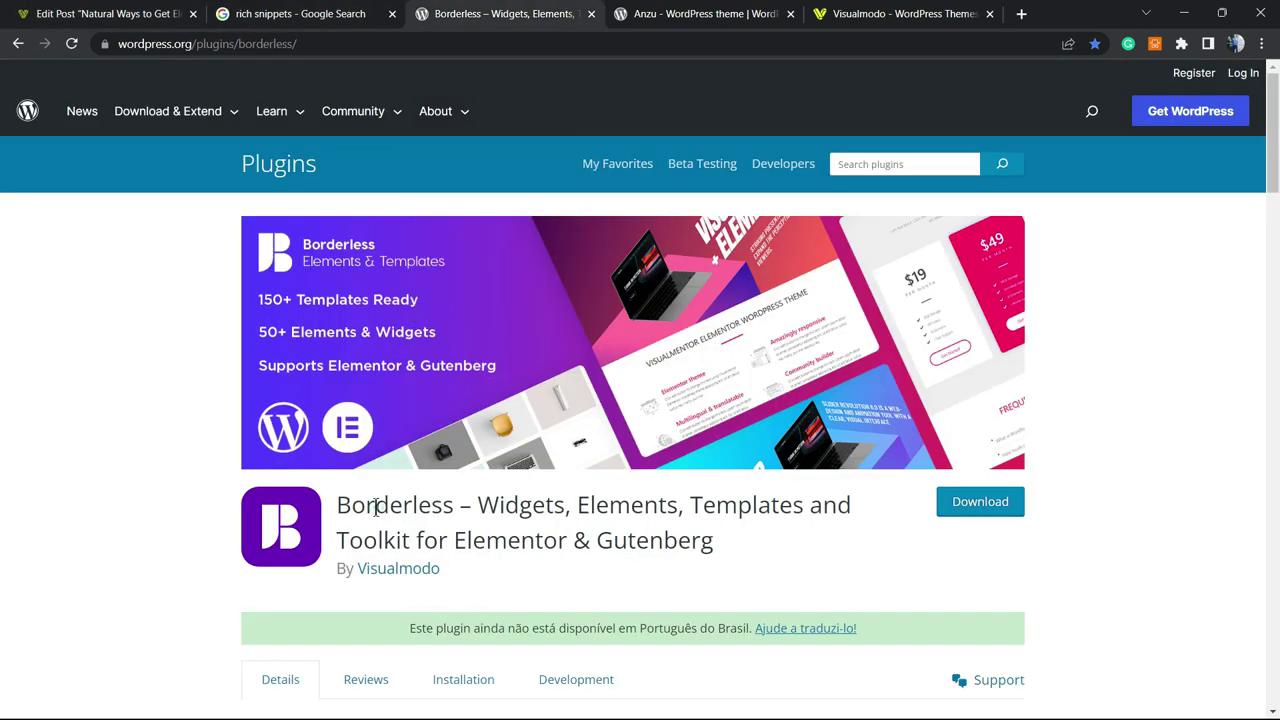
double_click(489, 502)
double_click(670, 503)
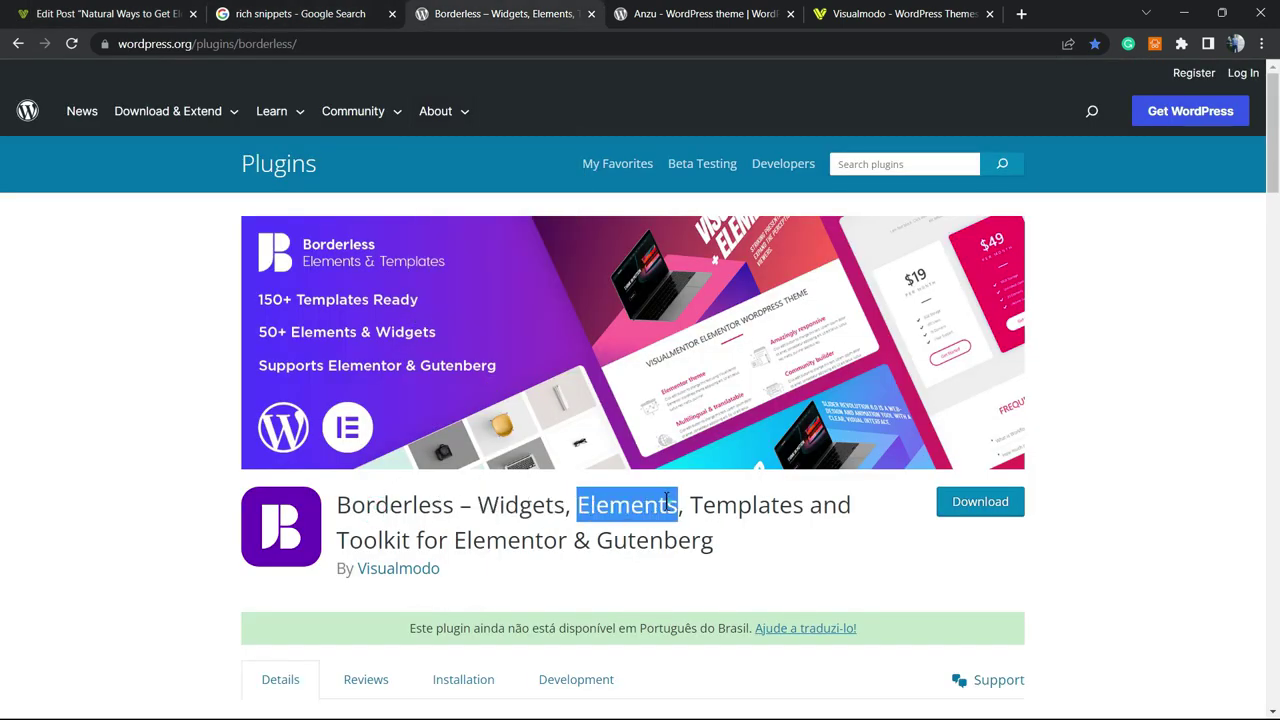
triple_click(511, 500)
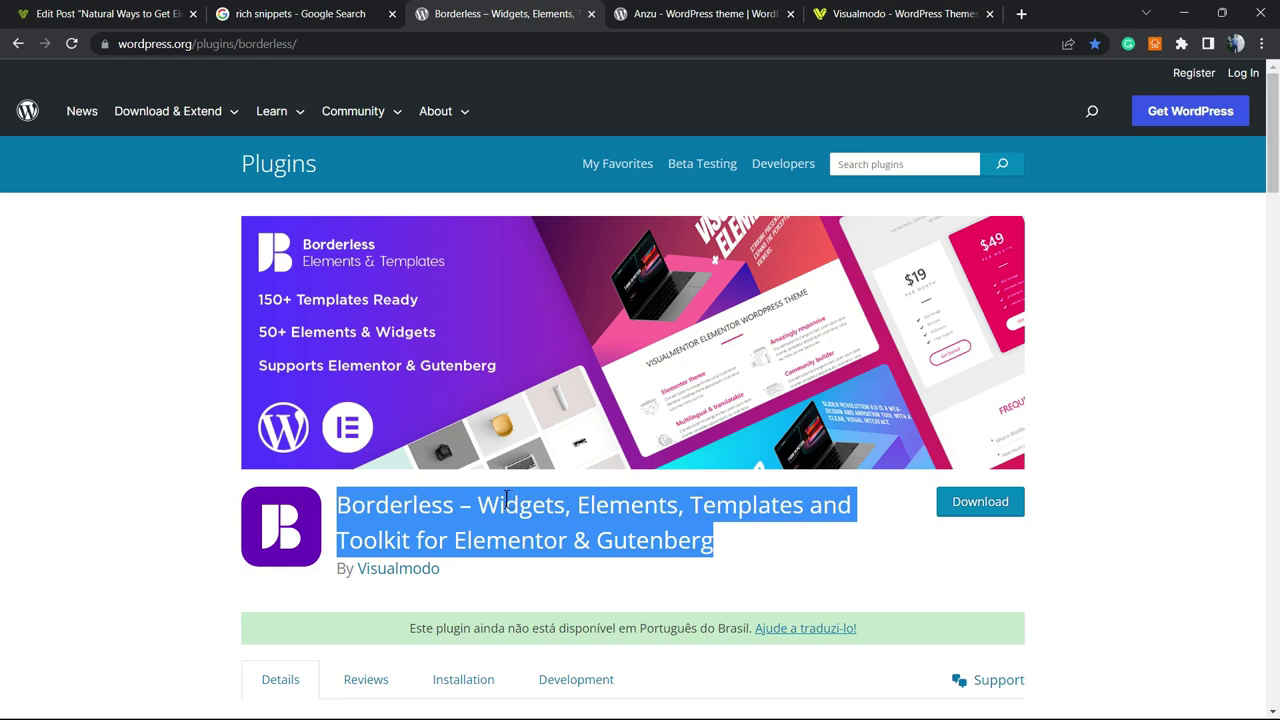
key("ctrl+Tab")
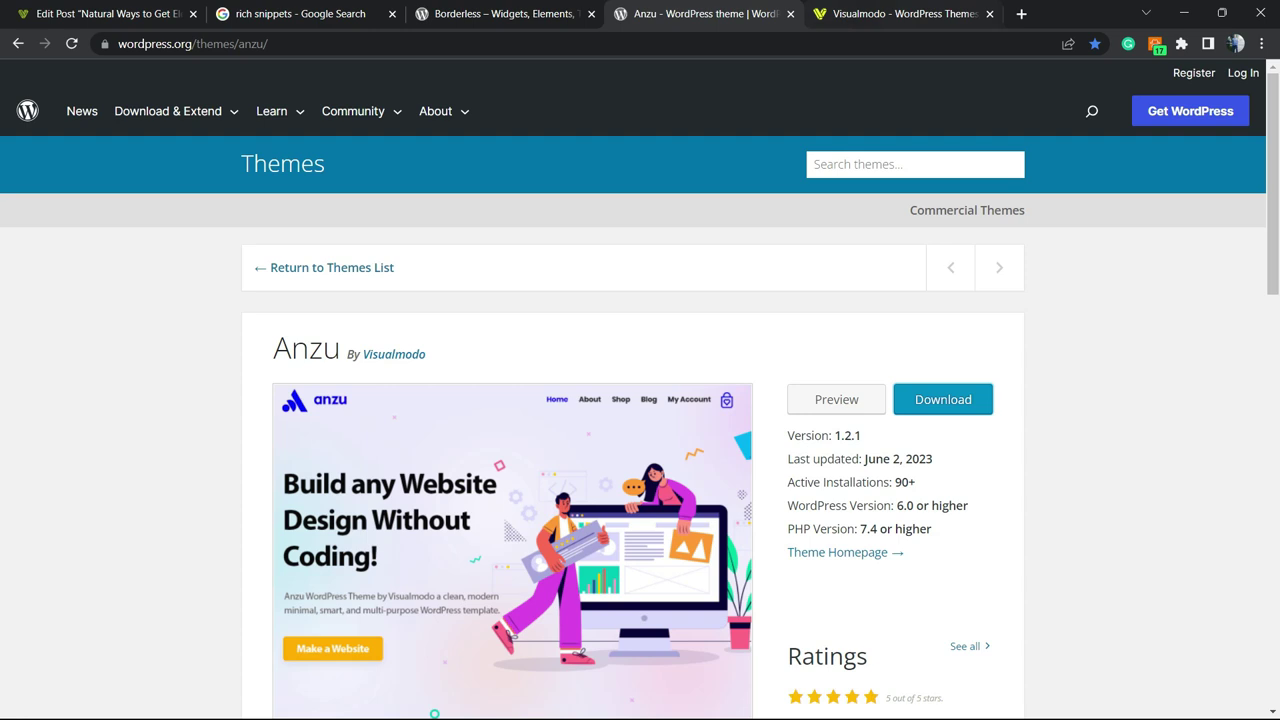
key("ctrl+Tab")
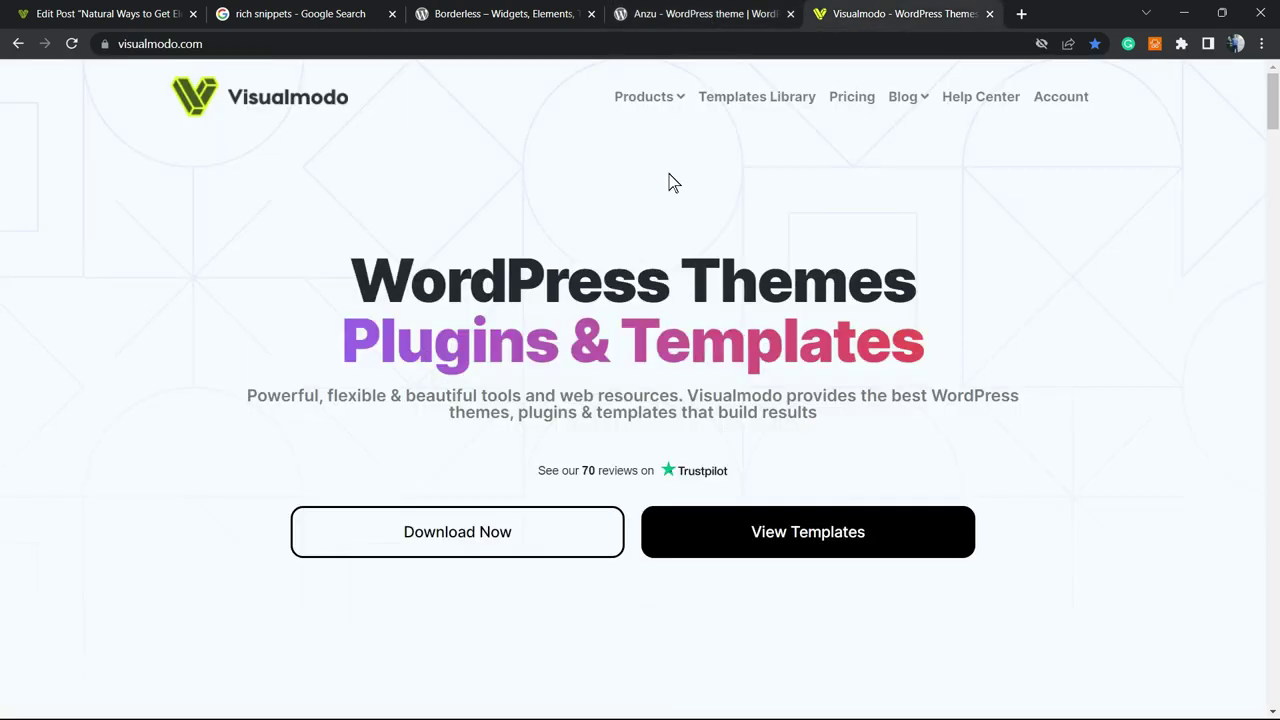
Browse the Visualmodo Templates Library cards, including Freelancer, Steak House, Library and Franchise.
left_click(762, 113)
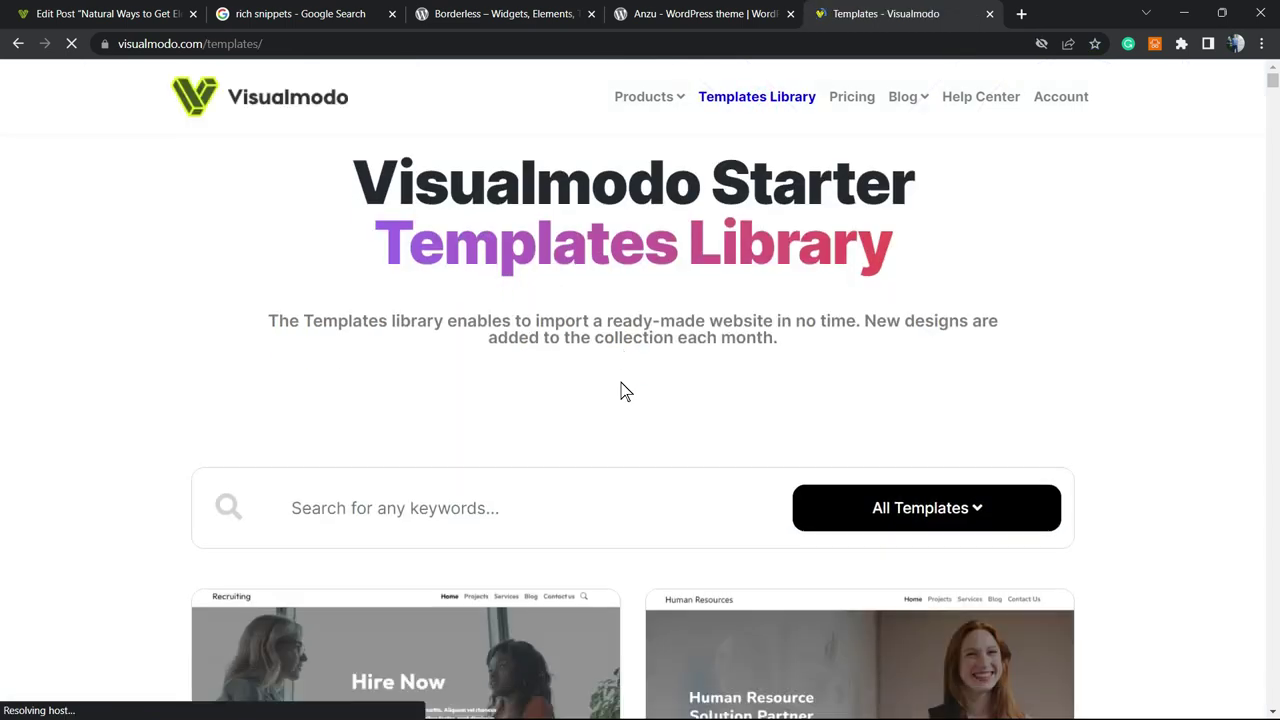
scroll(623, 391, "down", 3)
scroll(640, 383, "down", 15)
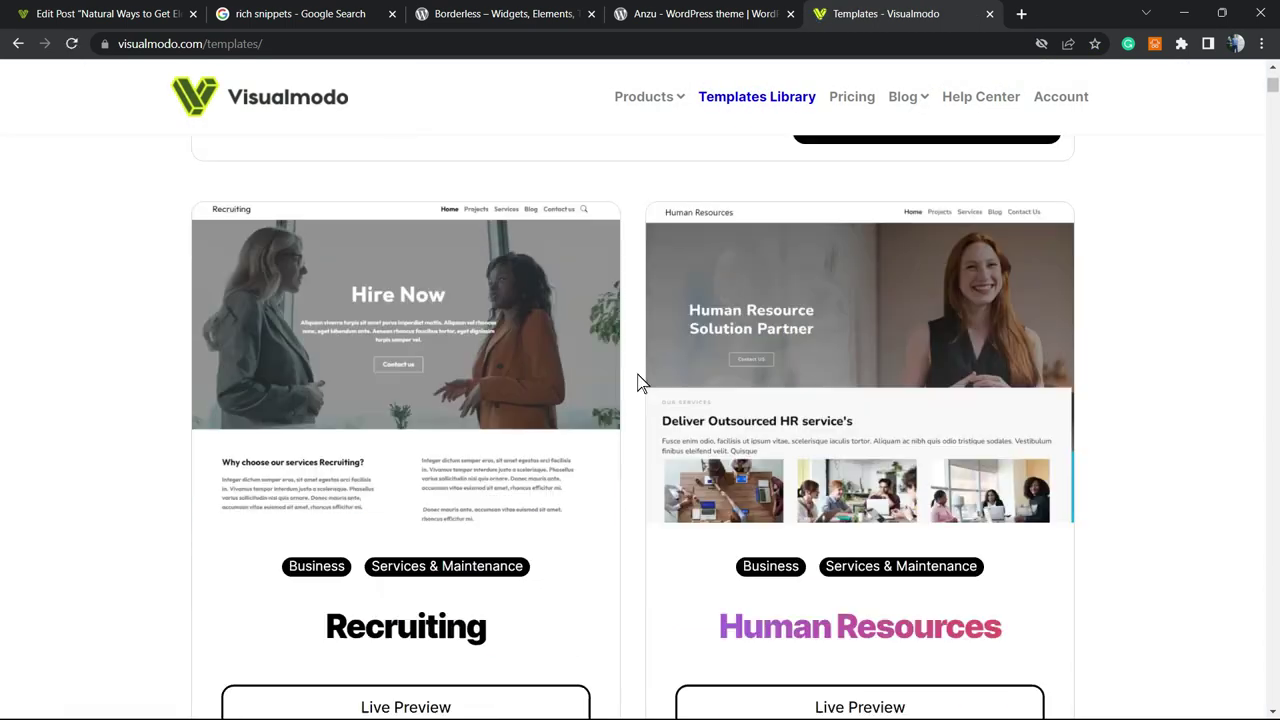
scroll(640, 383, "down", 1)
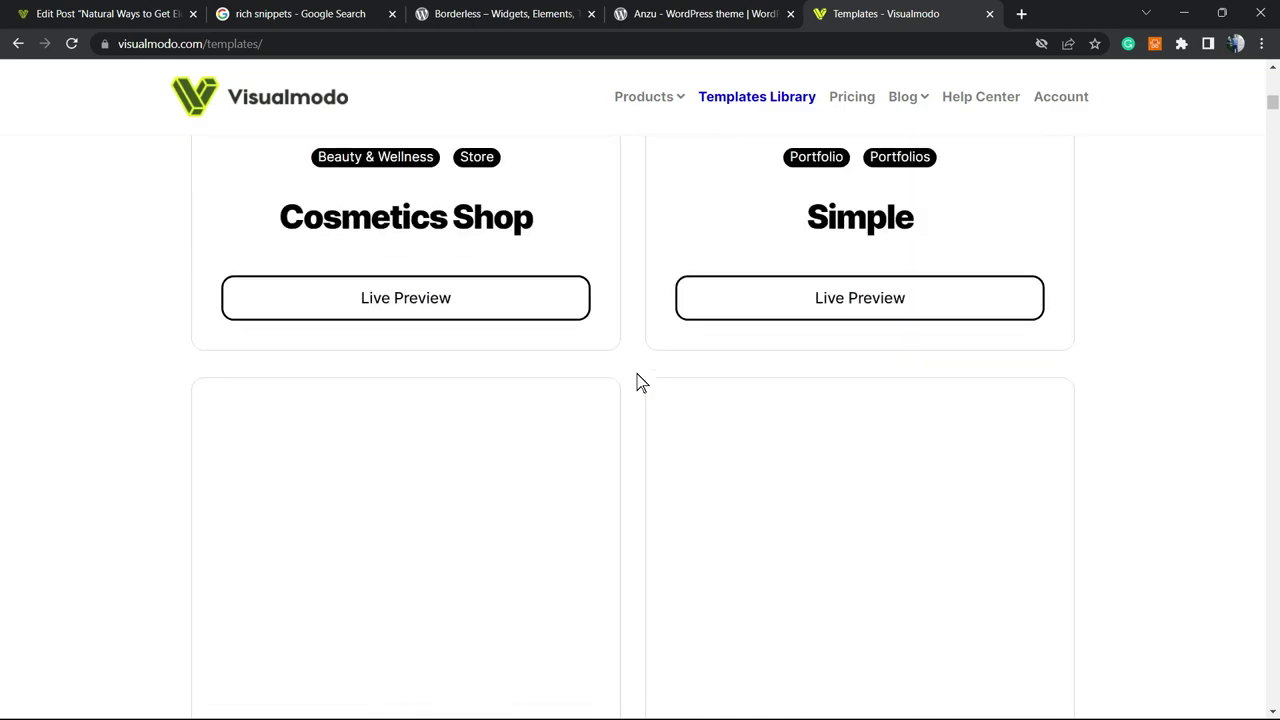
scroll(640, 383, "down", 8)
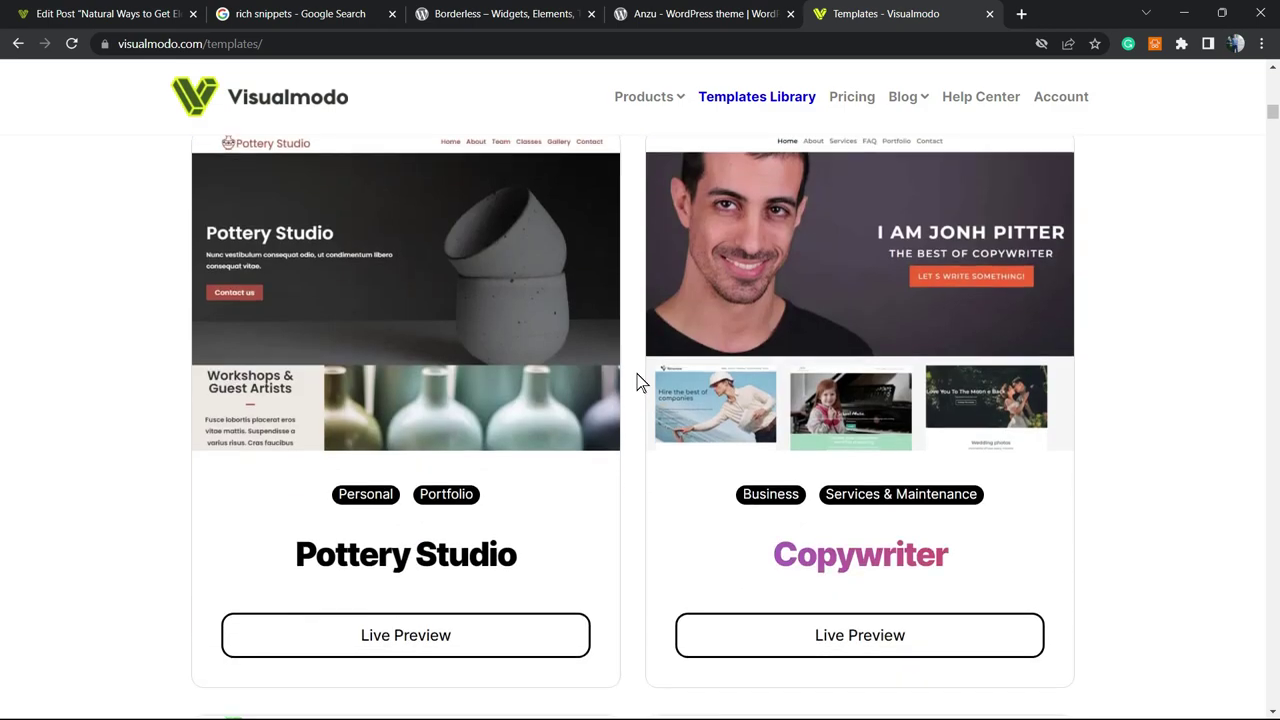
scroll(640, 383, "down", 9)
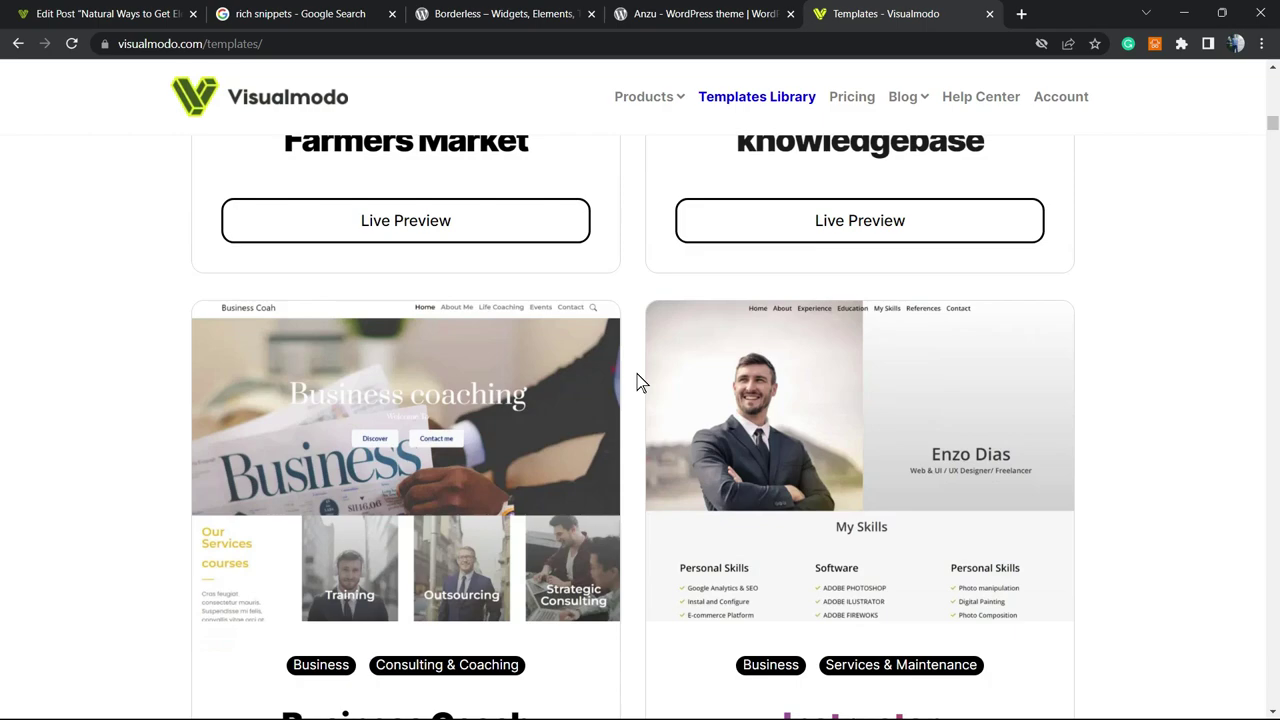
scroll(640, 383, "down", 10)
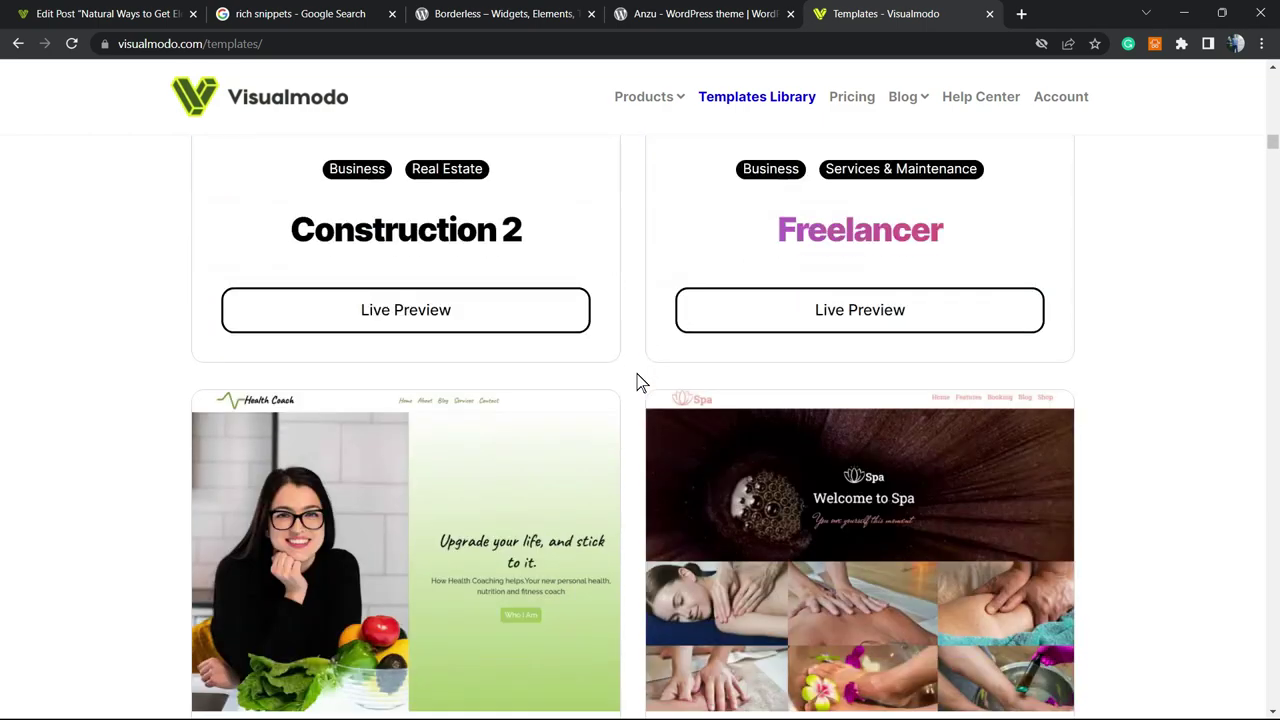
scroll(640, 383, "down", 12)
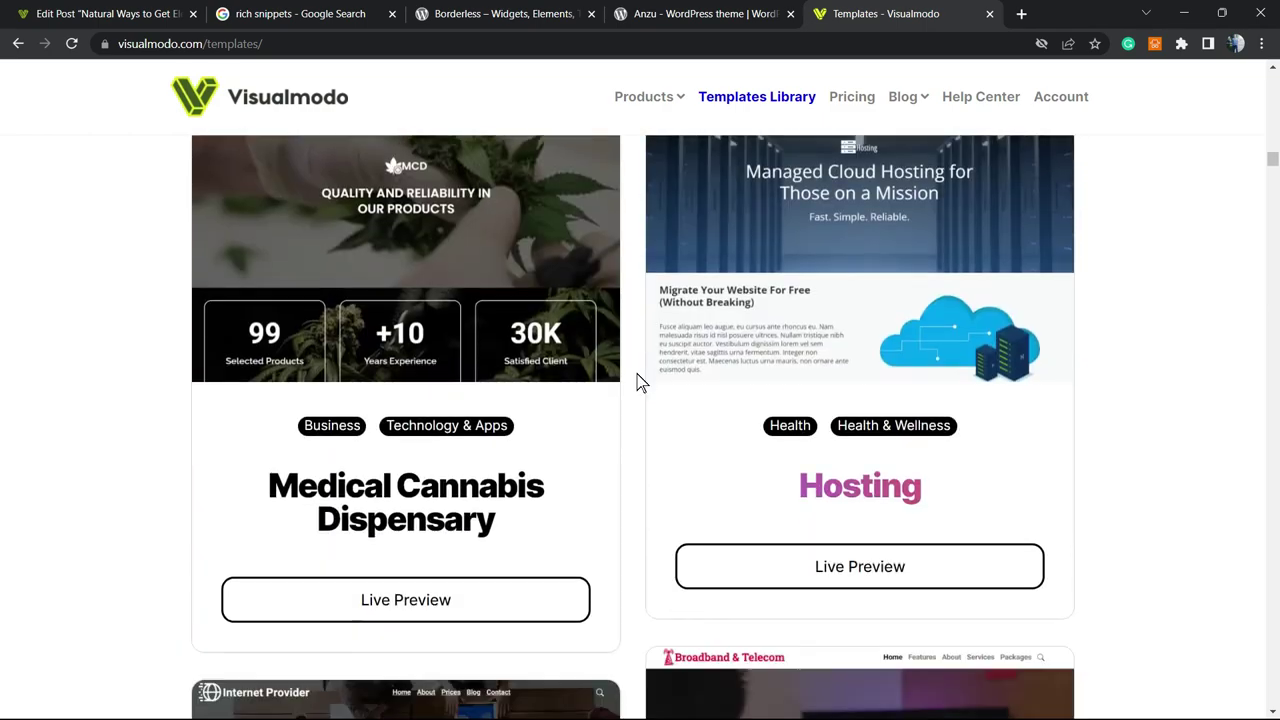
scroll(640, 383, "down", 12)
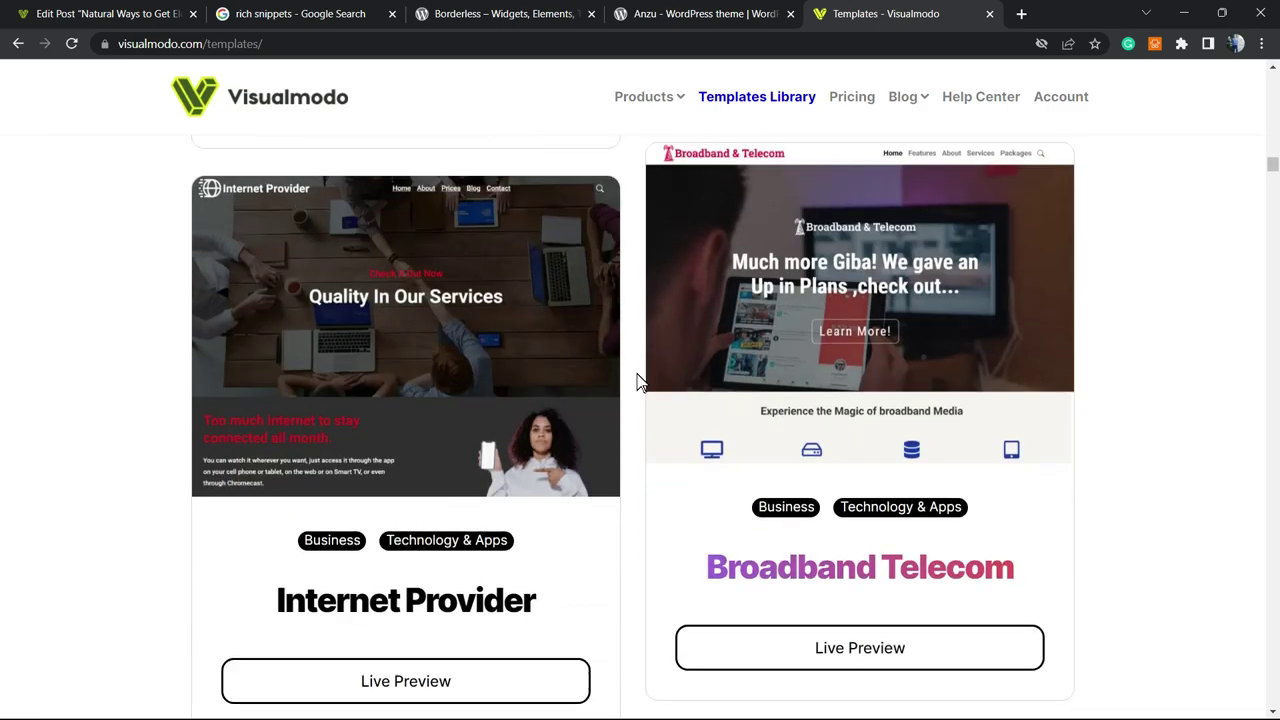
scroll(640, 383, "down", 12)
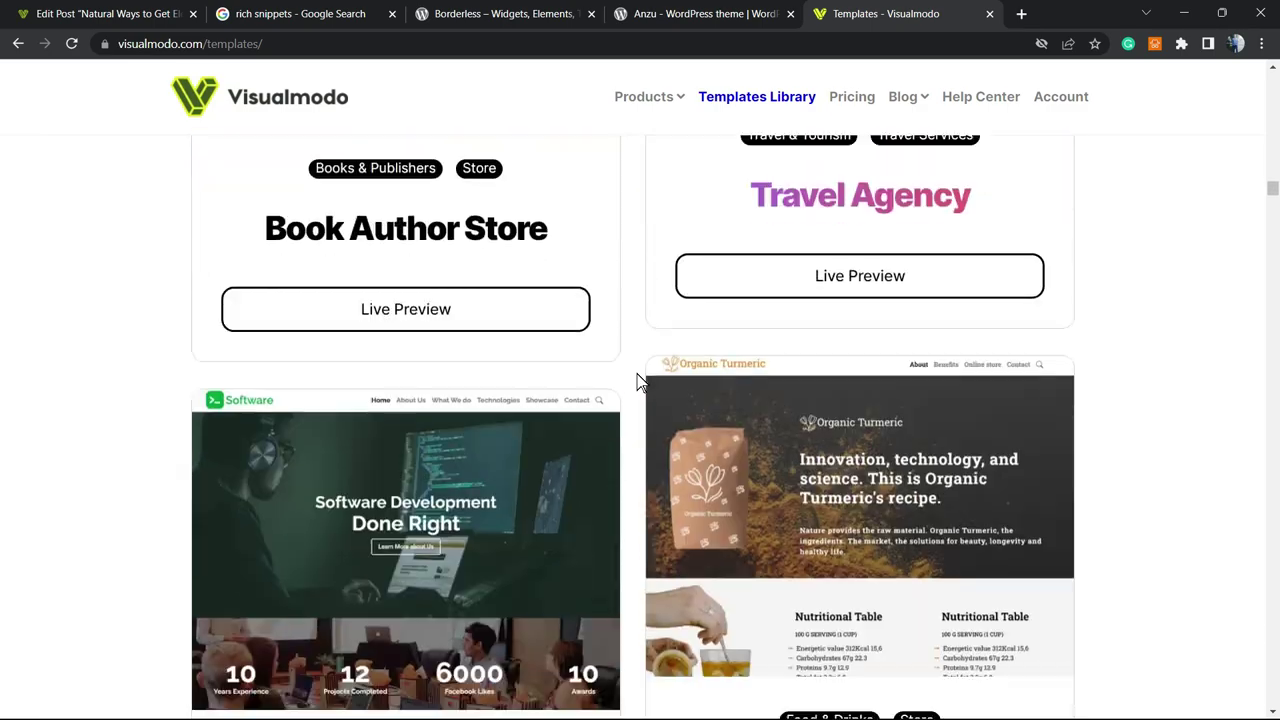
scroll(640, 383, "down", 12)
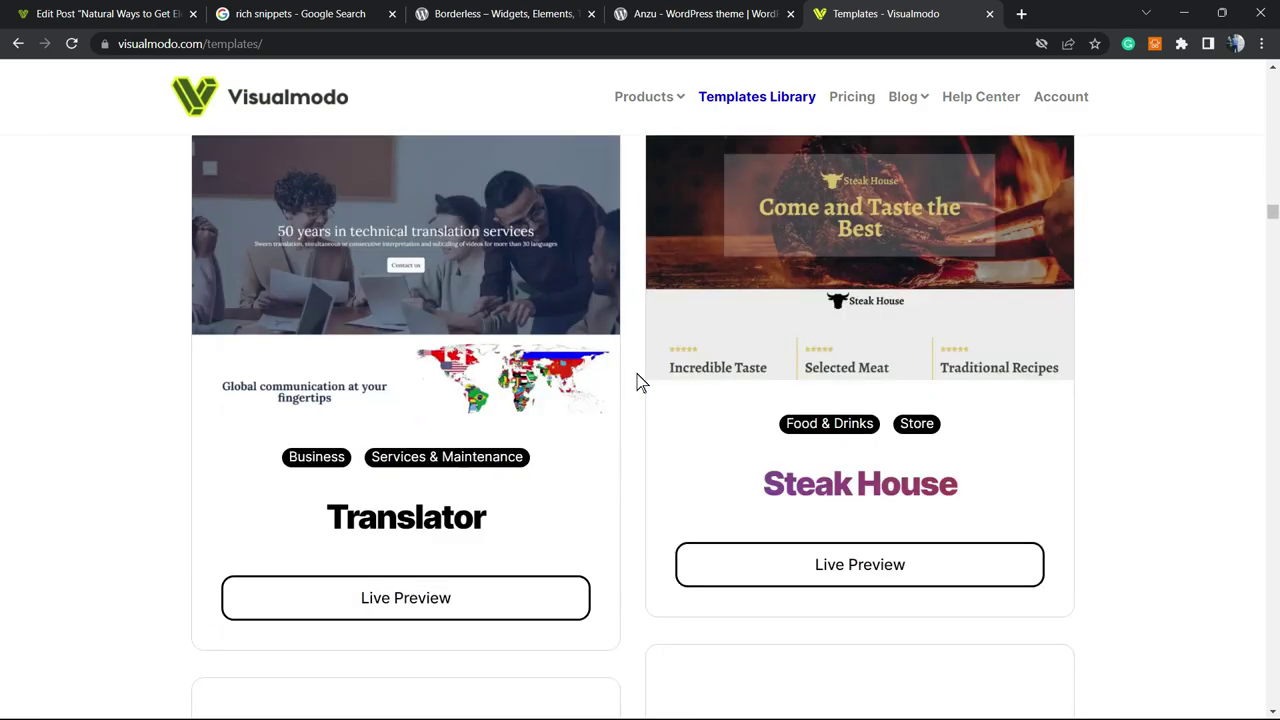
scroll(640, 383, "down", 12)
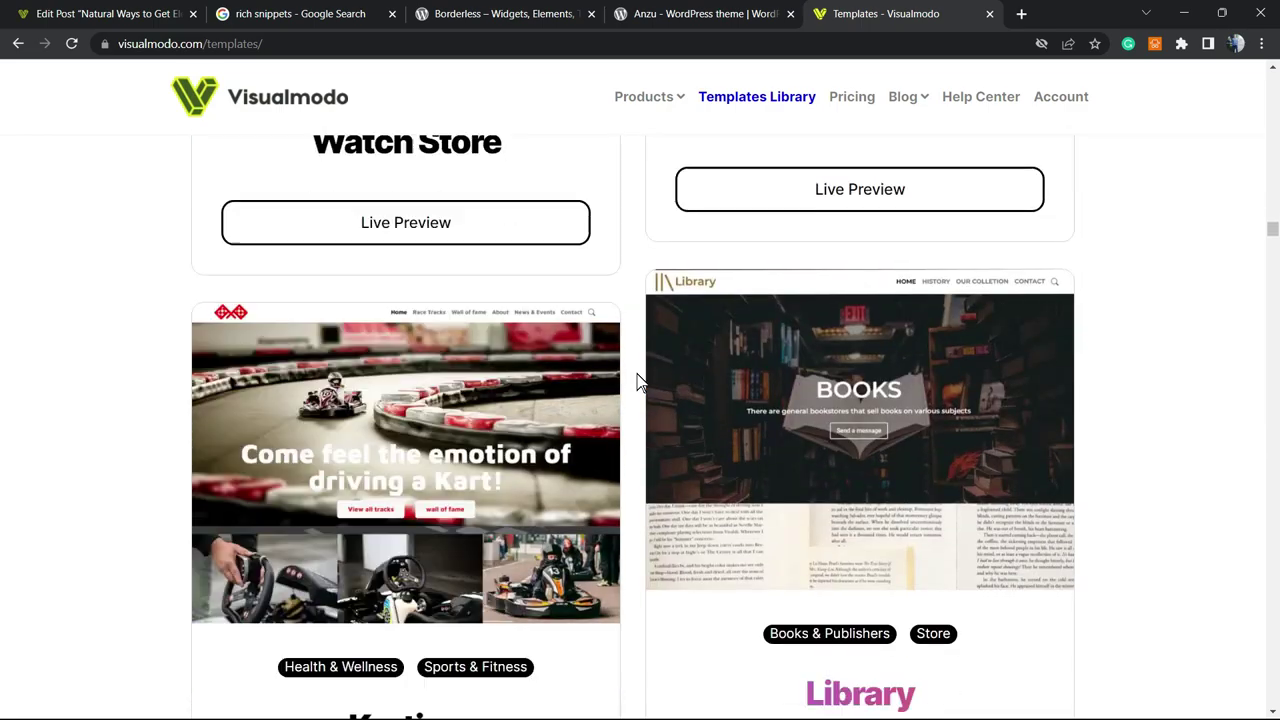
scroll(640, 383, "down", 12)
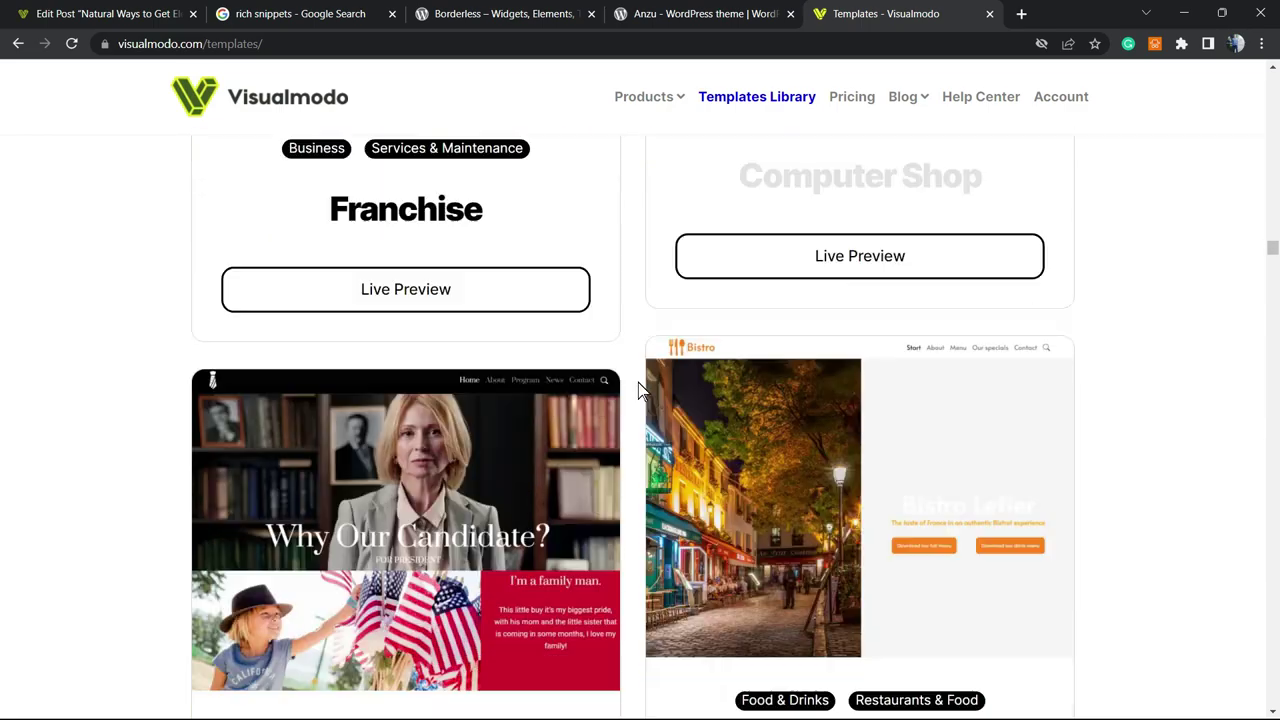